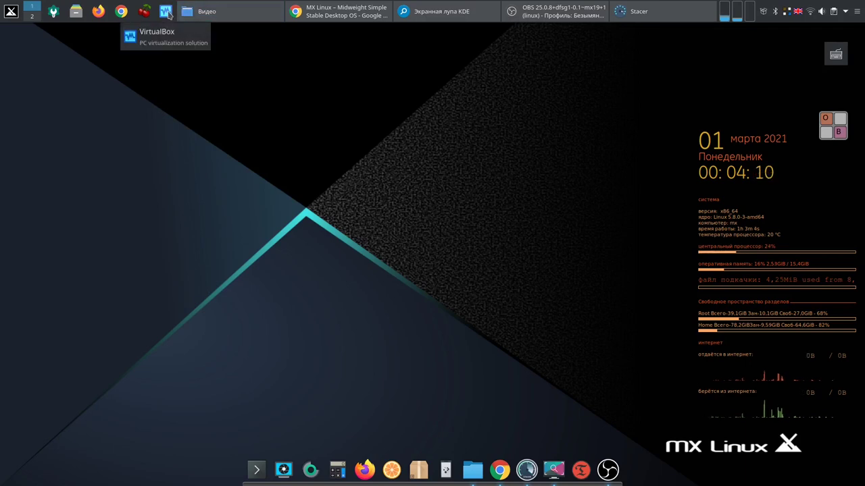
- Open VirtualBox and start the virtual machine named test
left_click(166, 11)
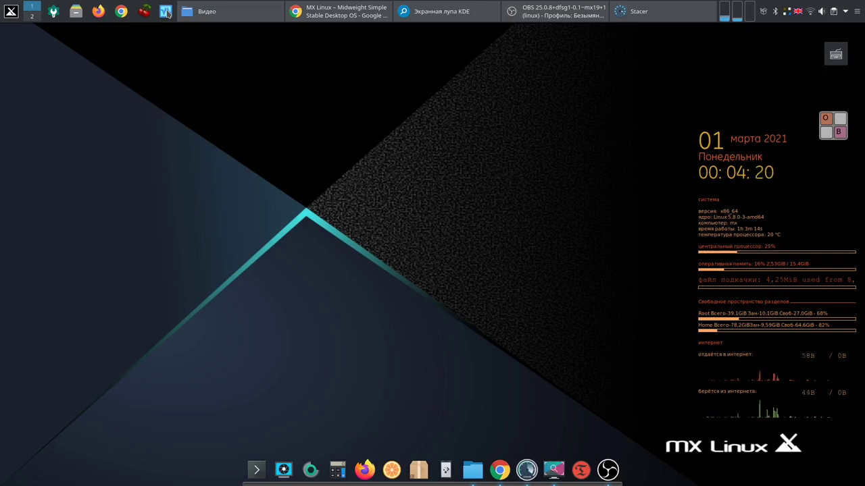
left_click(167, 13)
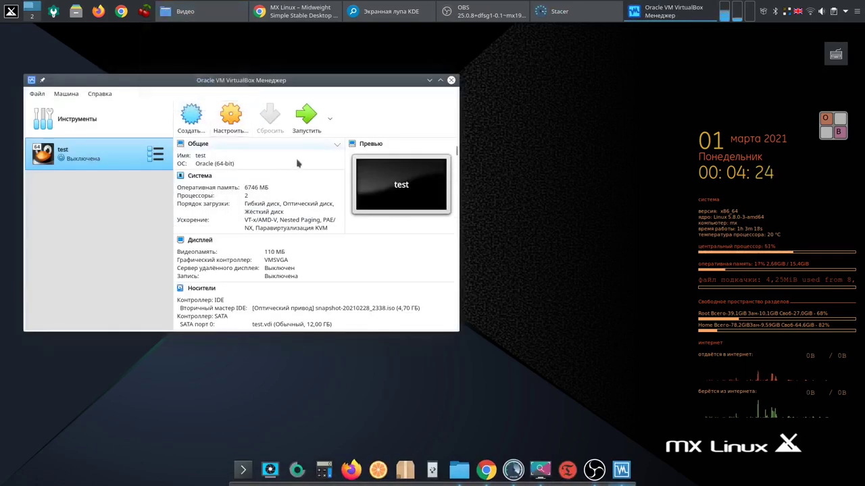
left_click(311, 119)
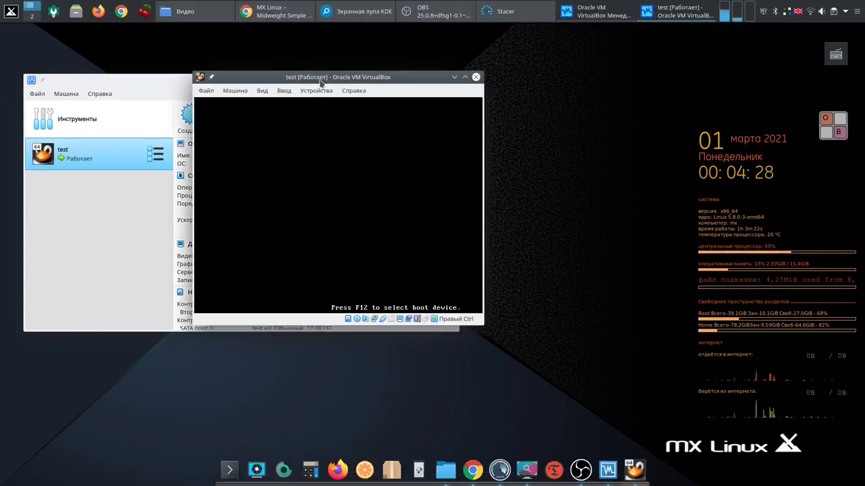
- Place the running test machine's window near the middle of the desktop and minimize the VirtualBox manager
left_click_drag(320, 85, 512, 50)
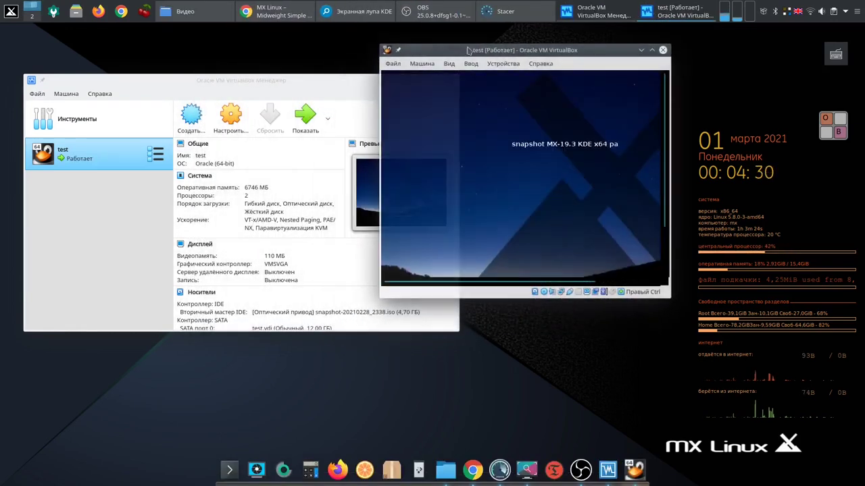
left_click(334, 87)
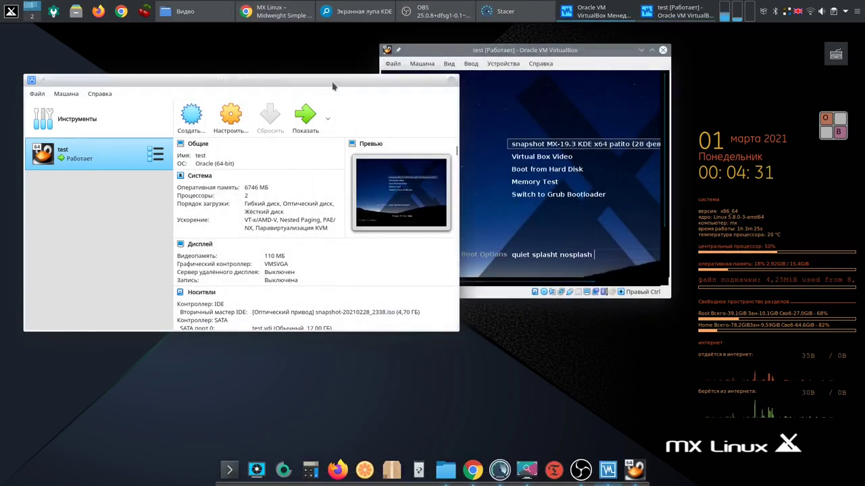
left_click(431, 81)
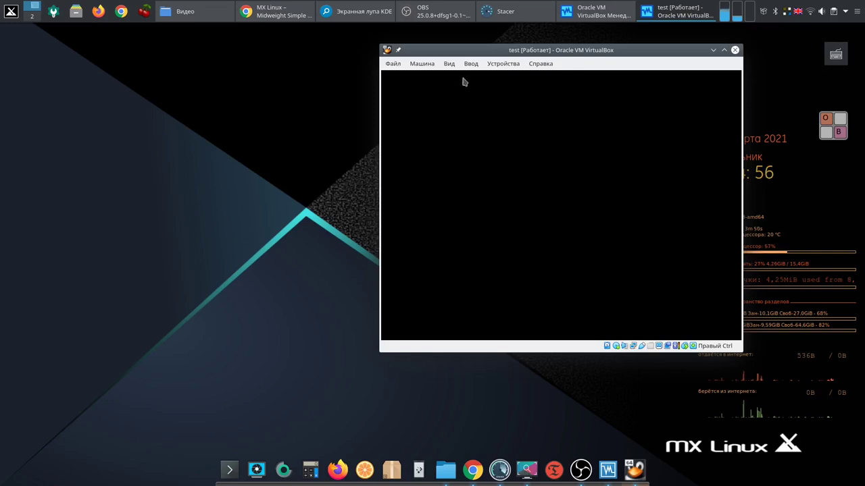
left_click_drag(470, 52, 404, 55)
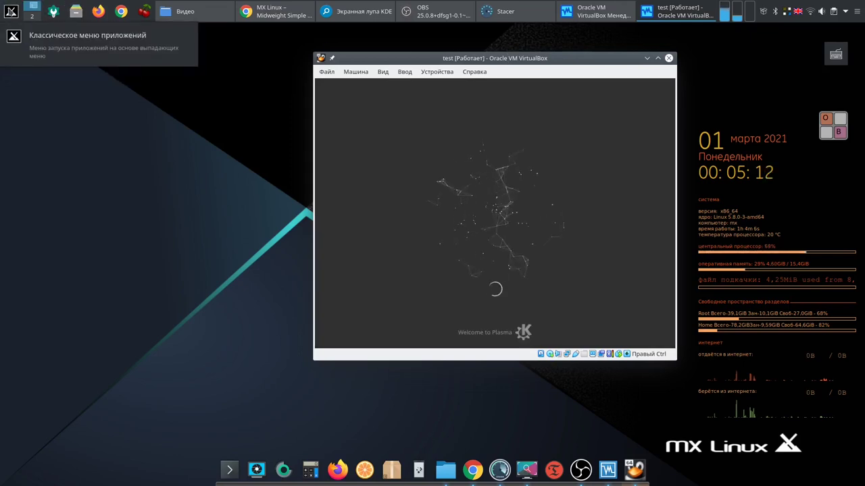
- Search the applications for conky, open Conky Manager, and go to the end of its widget list
left_click(11, 14)
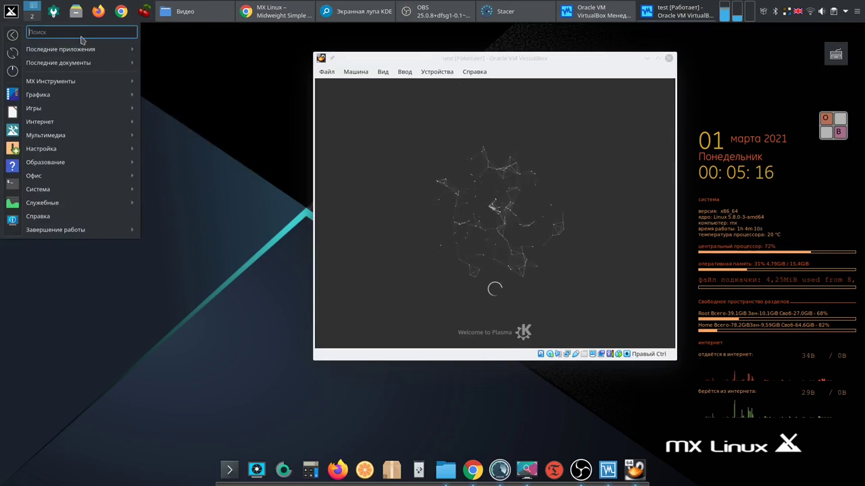
type("co")
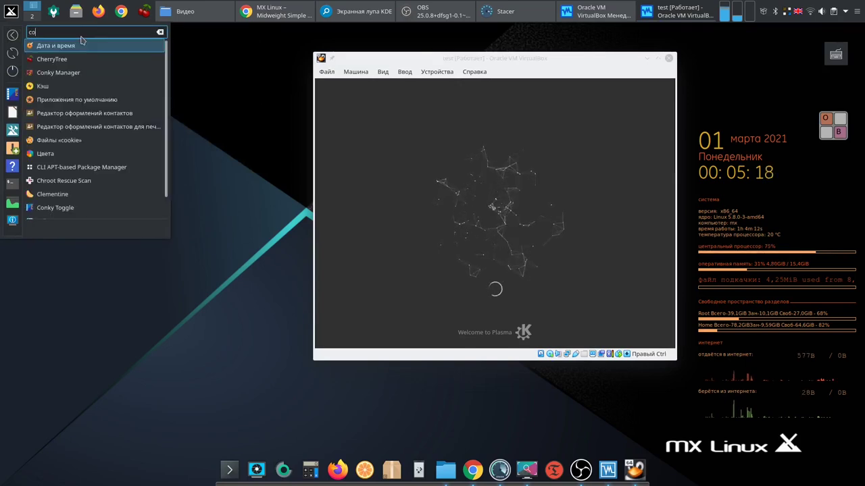
type("nky")
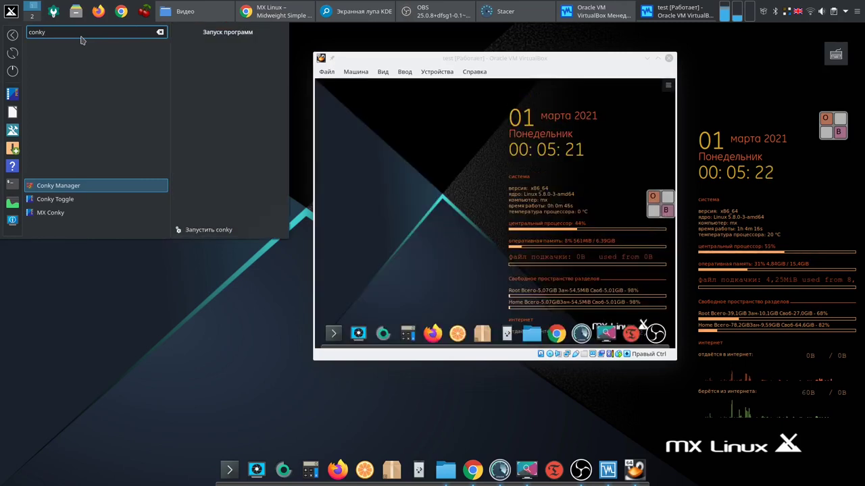
left_click(100, 187)
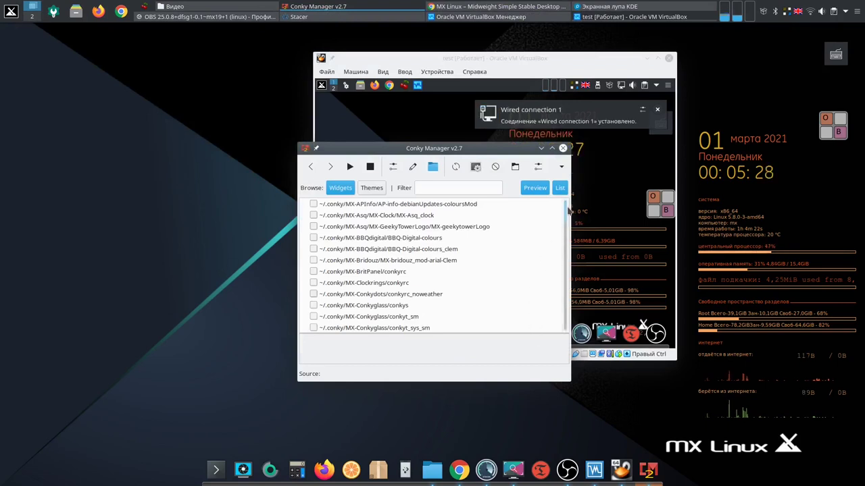
left_click_drag(568, 211, 566, 335)
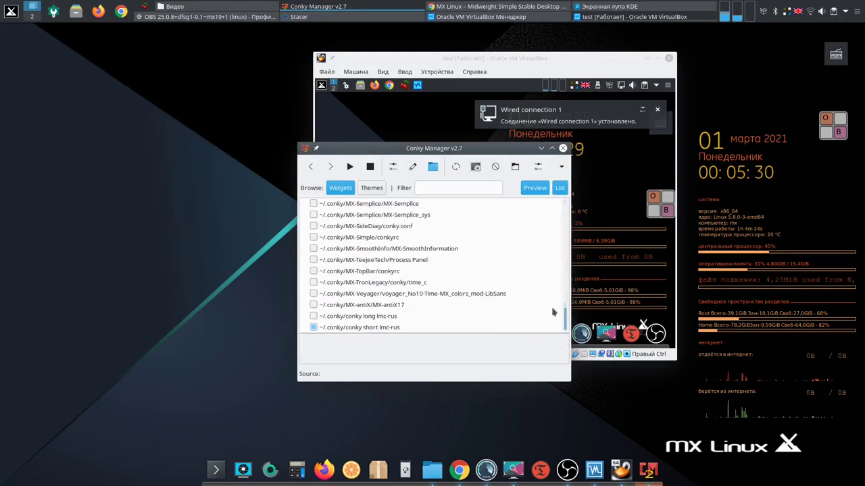
- Move Conky Manager clear of the virtual machine's window and power off the test machine
left_click_drag(473, 144, 191, 88)
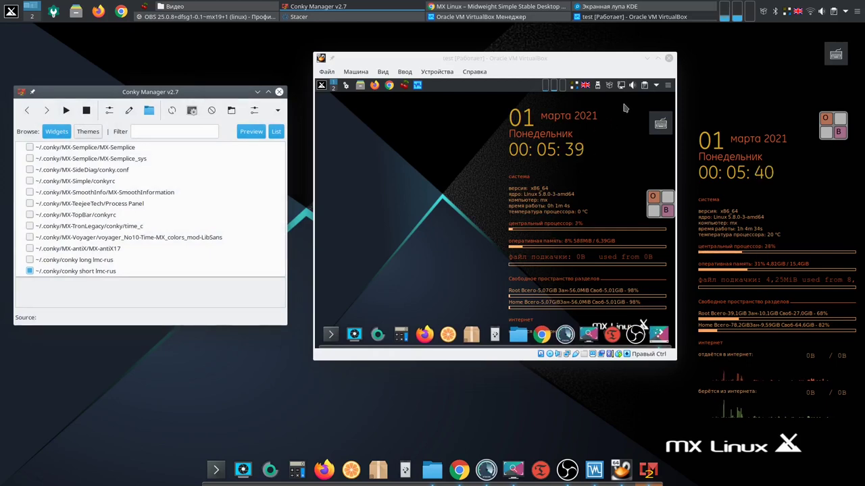
left_click(668, 59)
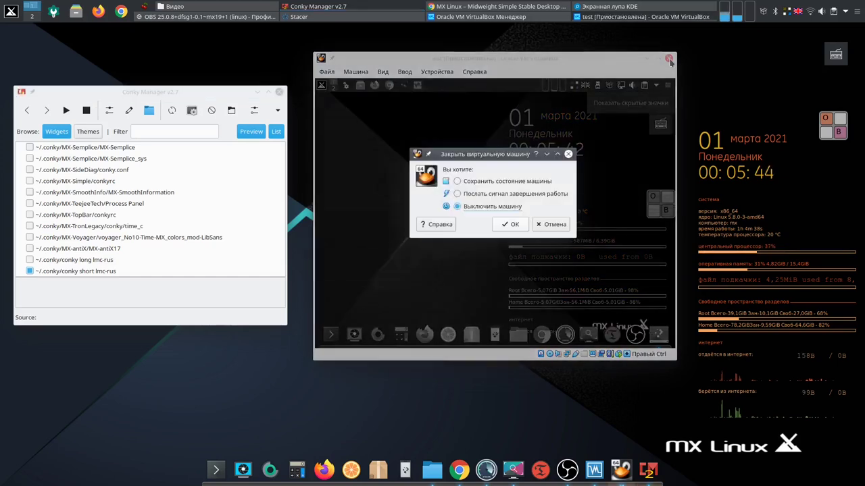
left_click(510, 227)
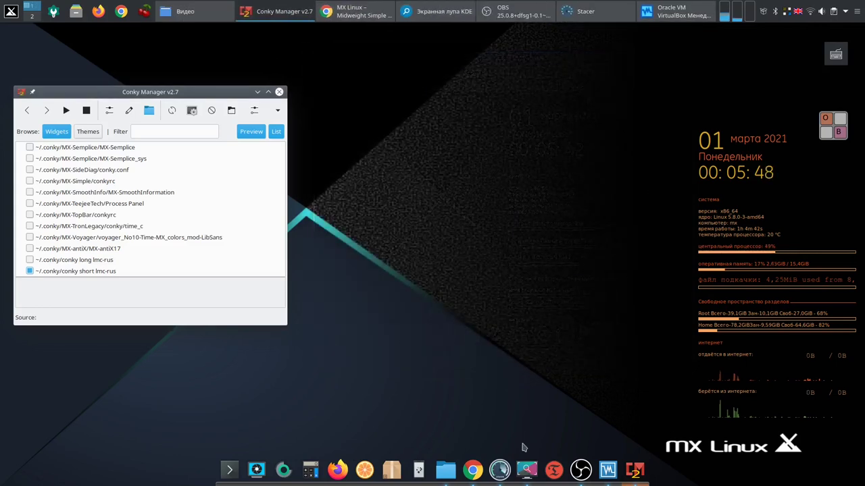
- Examine the snapshot ISO files in the /home/snapshot folder, then minimize the file manager
left_click(446, 473)
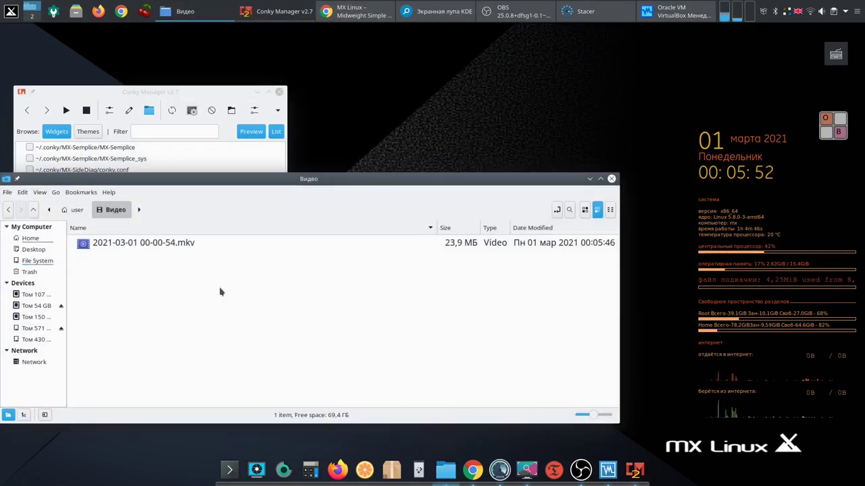
left_click(33, 210)
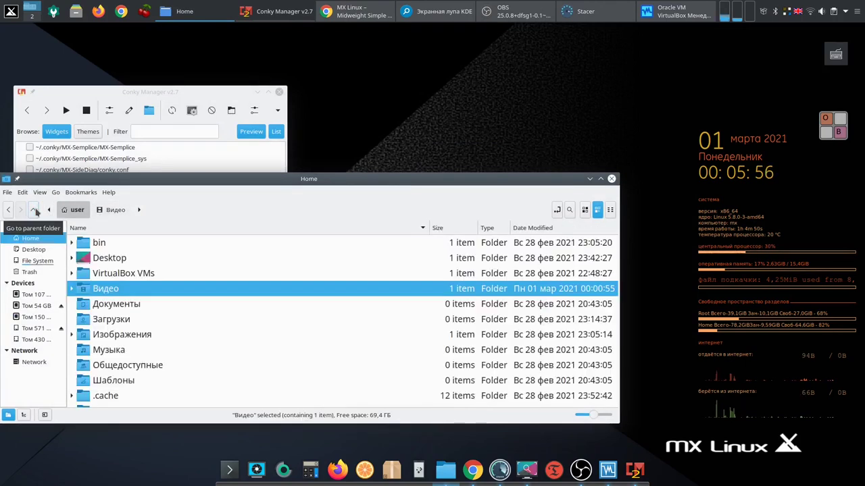
left_click(34, 211)
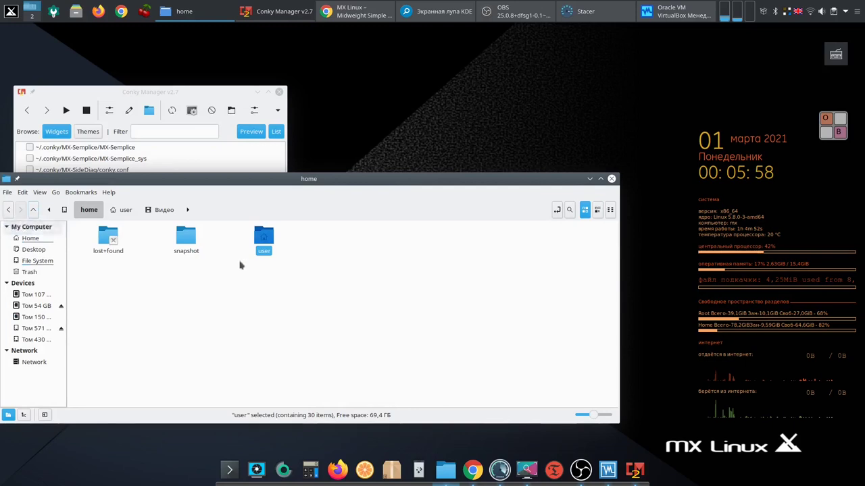
left_click(188, 238)
double_click(193, 235)
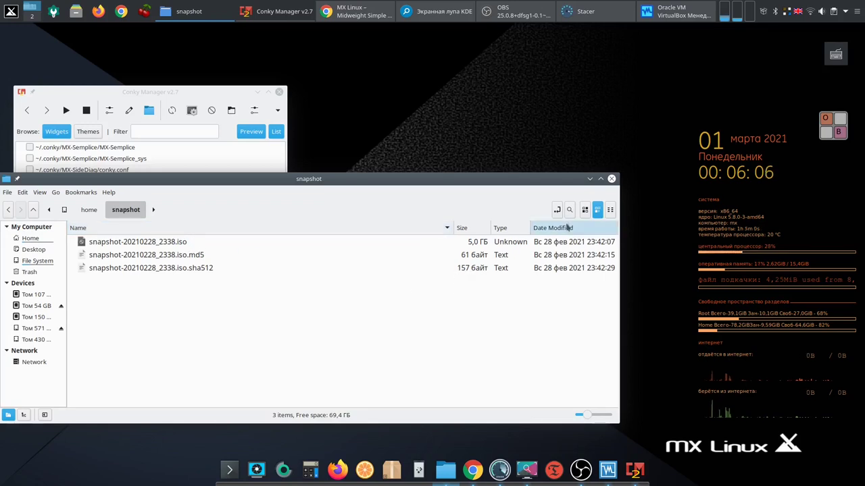
left_click(589, 179)
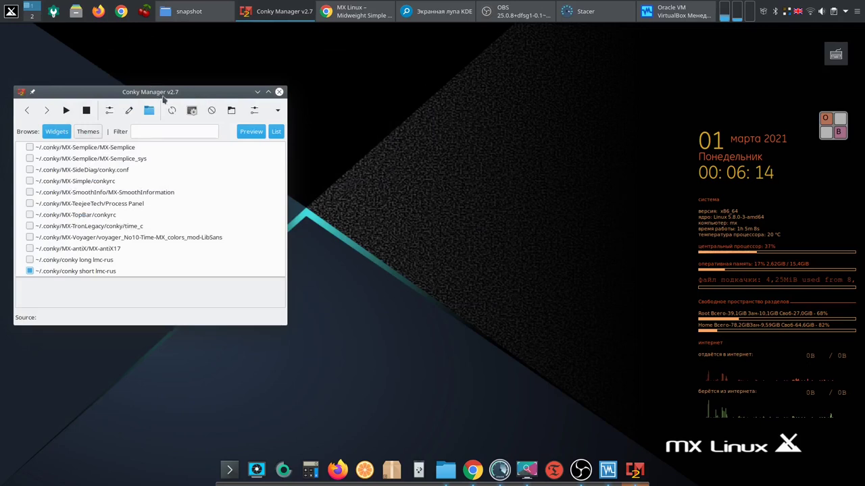
- Turn off the conky short lmc-rus widget, then switch the conky long lmc-rus widget on and off again
left_click_drag(189, 93, 331, 74)
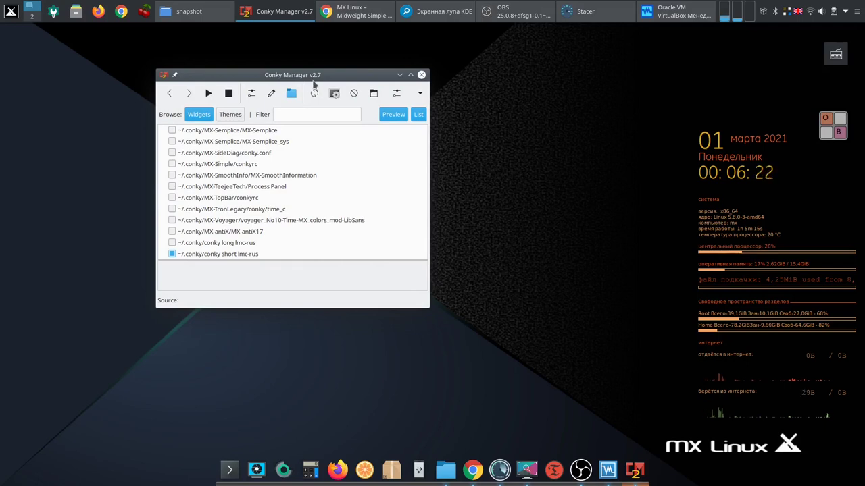
left_click(231, 255)
left_click(172, 254)
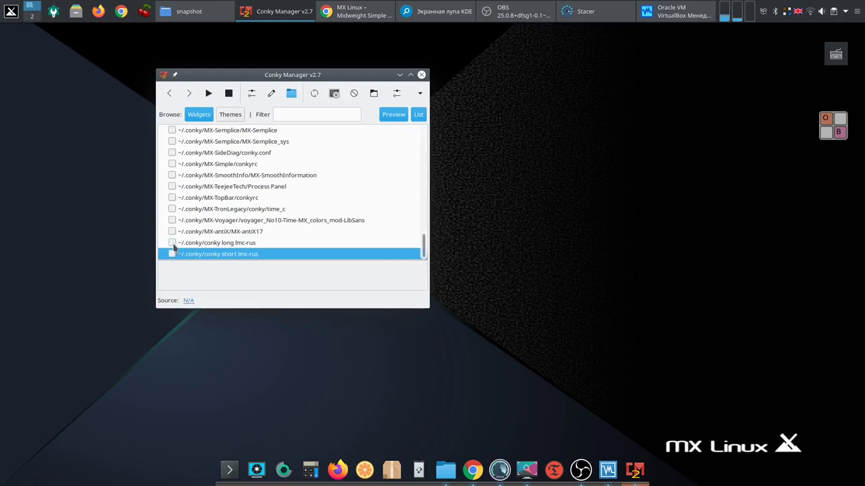
left_click(172, 244)
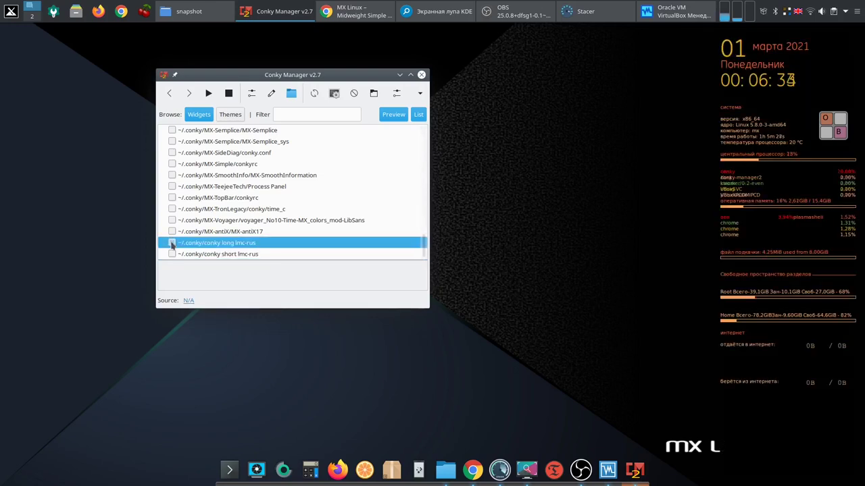
left_click(172, 243)
- Try the AP-info-debianUpdates-coloursMod widget on the desktop, uncovering it by moving Conky Manager aside, and turn it off again
scroll(236, 241, "up", 5)
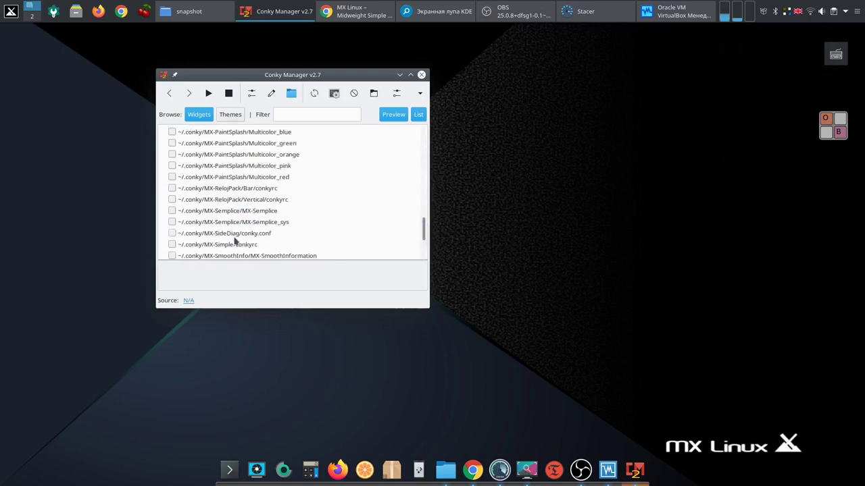
scroll(244, 250, "up", 15)
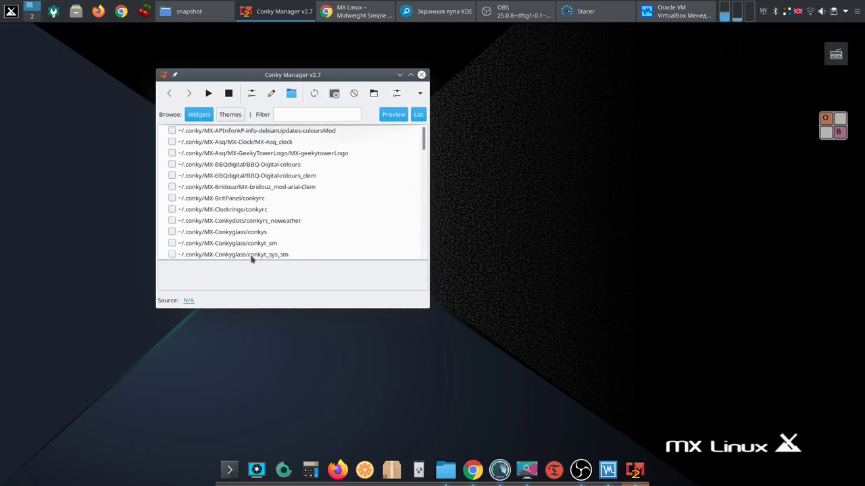
left_click(267, 131)
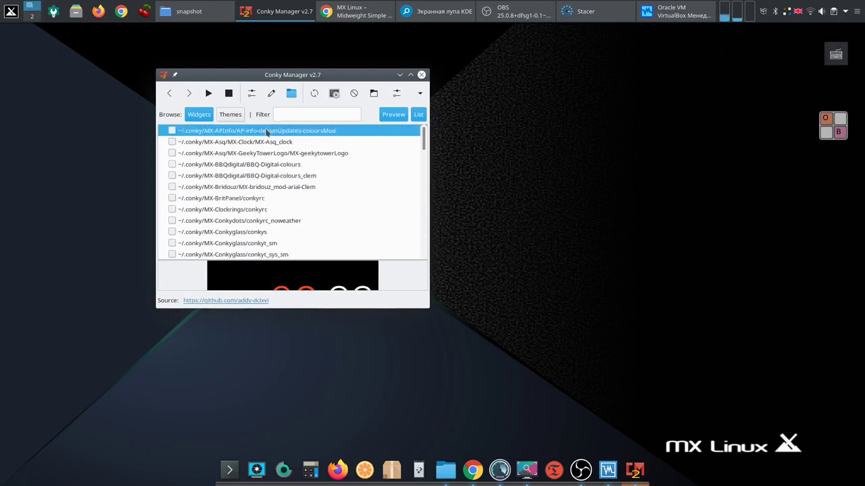
left_click(173, 131)
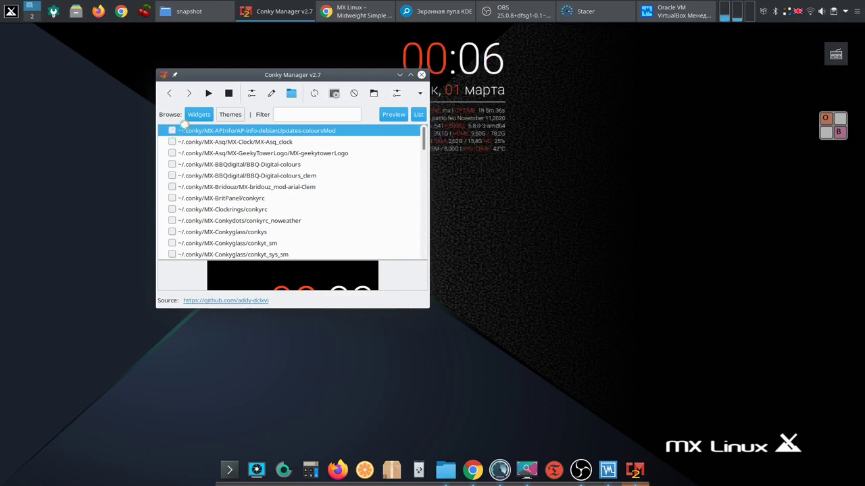
left_click_drag(249, 75, 136, 64)
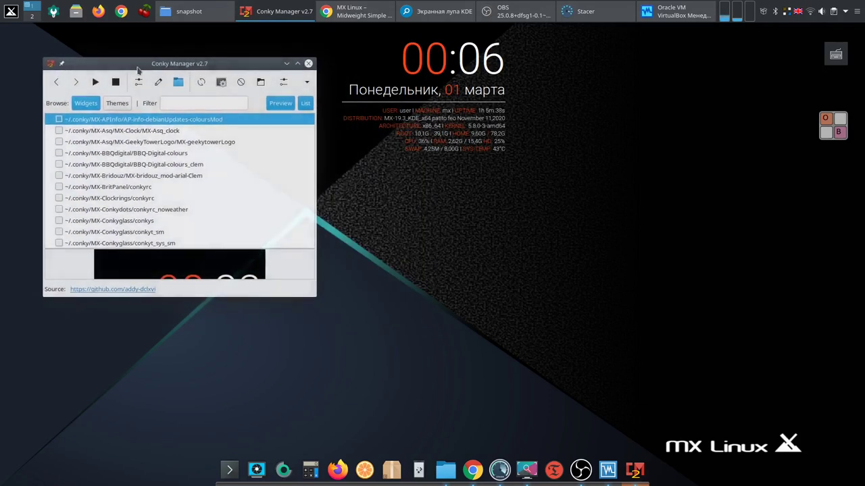
left_click(59, 120)
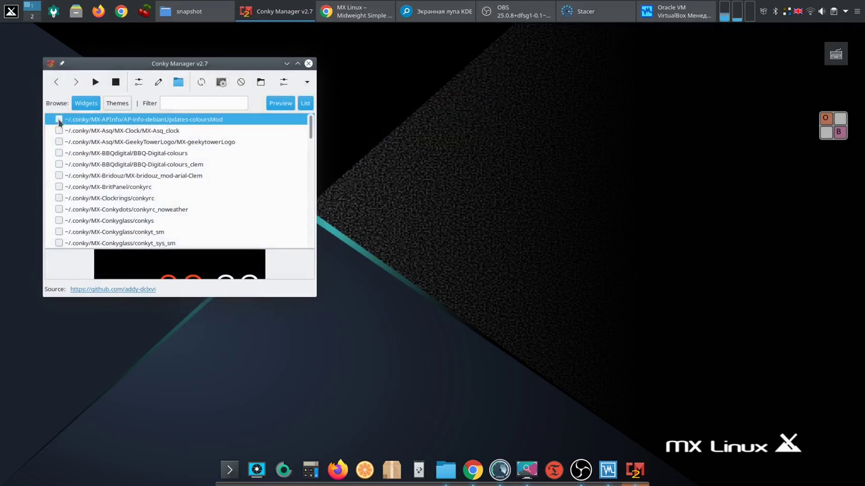
- Try the MX-Asq_clock, MX-geekytowerLogo, BBQ-Digital-colours and BBQ-Digital-colours_clem widgets one after another, turning each off again
left_click(58, 131)
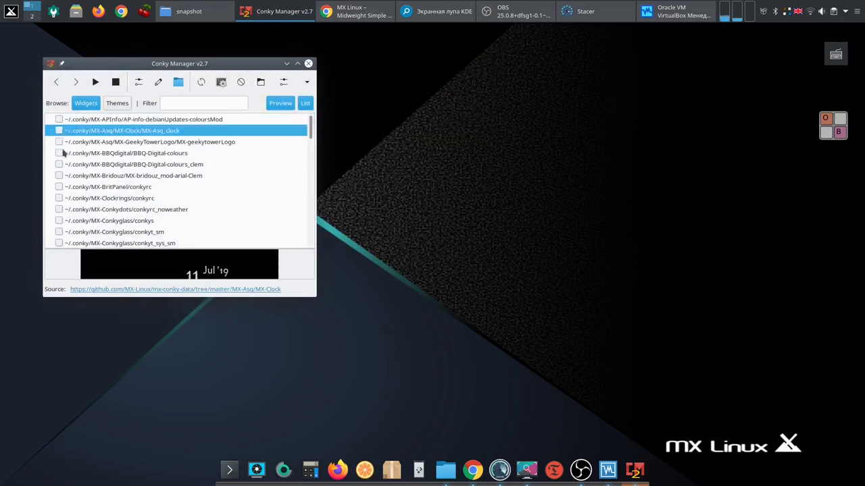
left_click(59, 142)
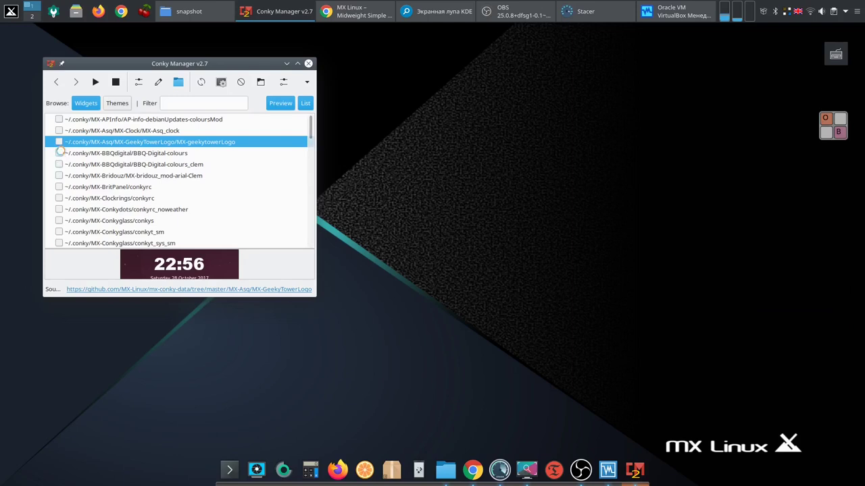
left_click(59, 153)
left_click(60, 153)
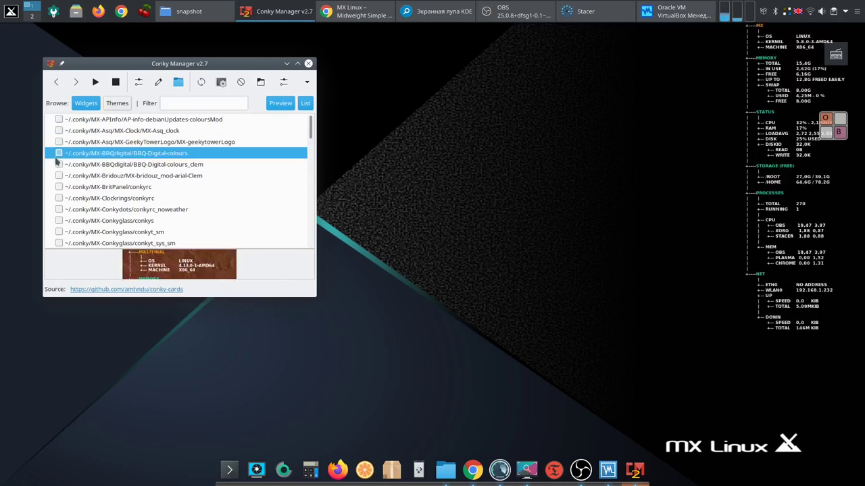
left_click(60, 164)
left_click(60, 164)
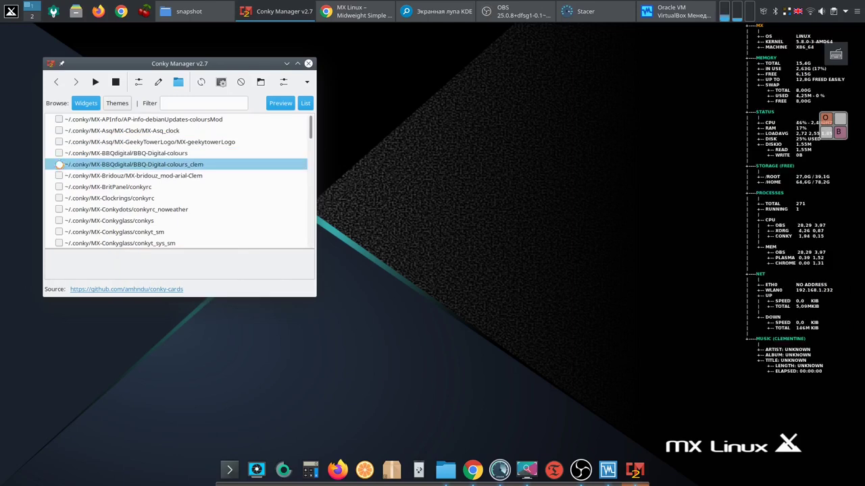
left_click(59, 164)
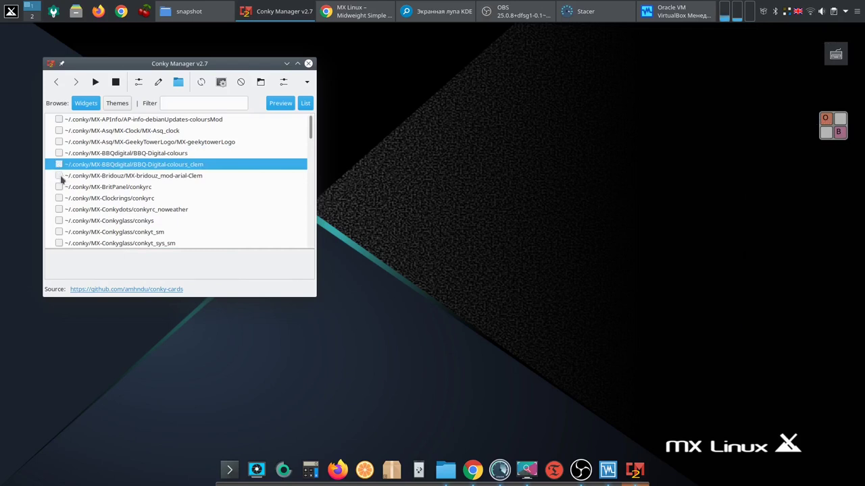
- Show the MX-bridouz_mod-arial-Clem widget on the desktop
left_click(60, 175)
left_click(59, 176)
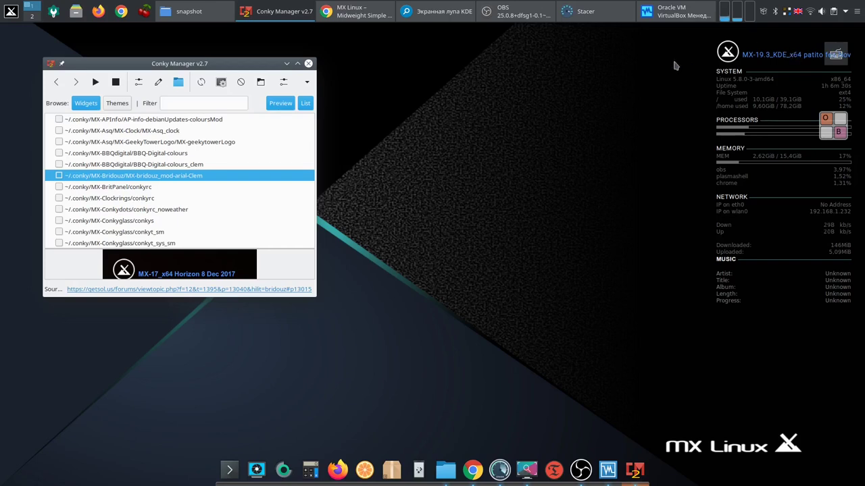
- Minimize Conky Manager and place the KDE screen magnifier clear of the application launcher
left_click(287, 64)
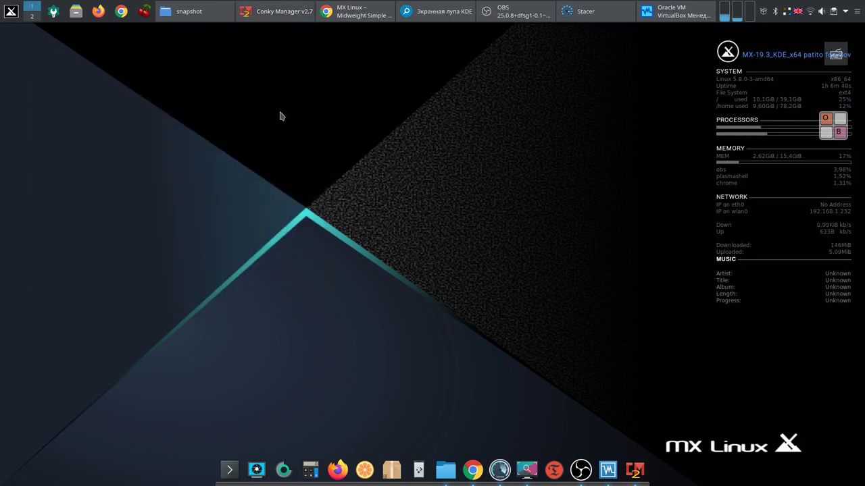
left_click(13, 13)
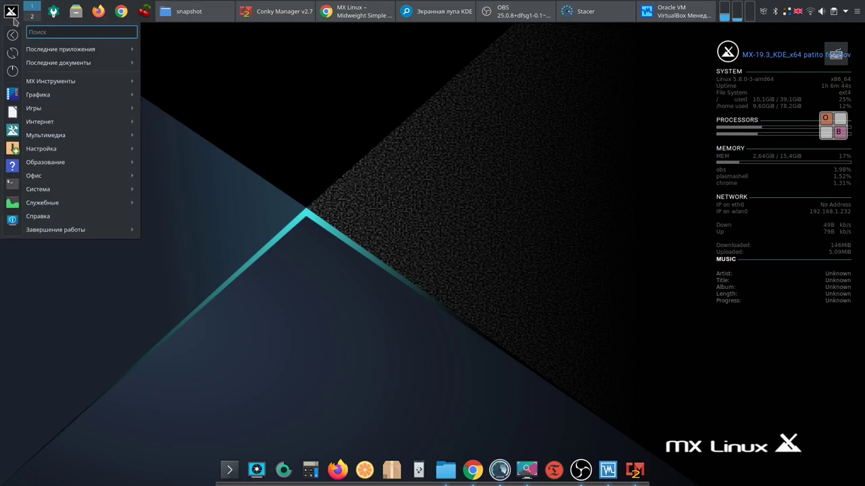
mouse_move(53, 85)
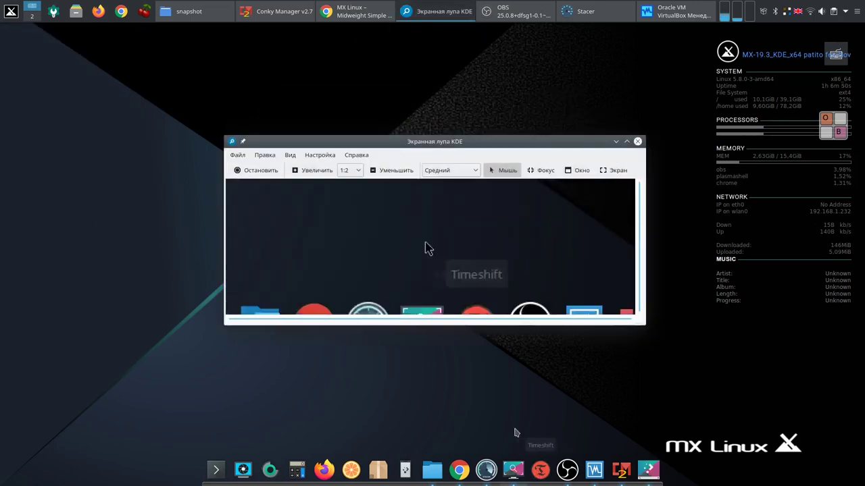
left_click_drag(519, 139, 580, 55)
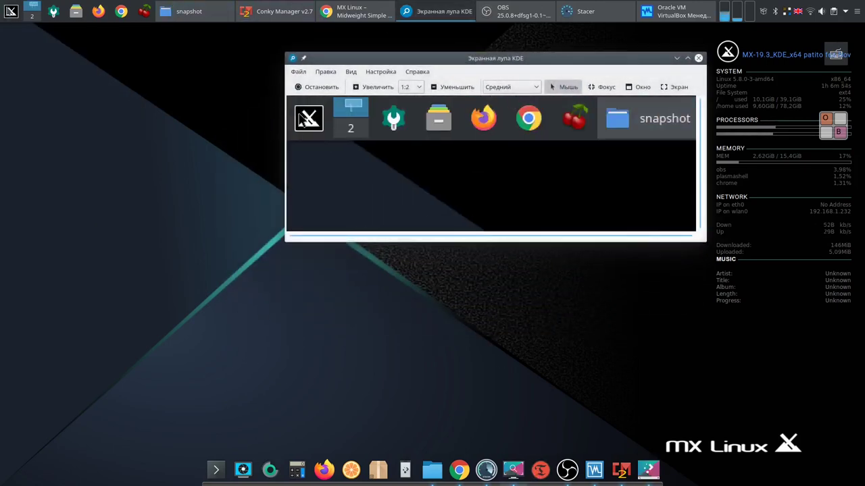
- Browse the installed applications by category from MX Инструменты and Графика through Настройка and Образование under the magnifier
left_click(7, 9)
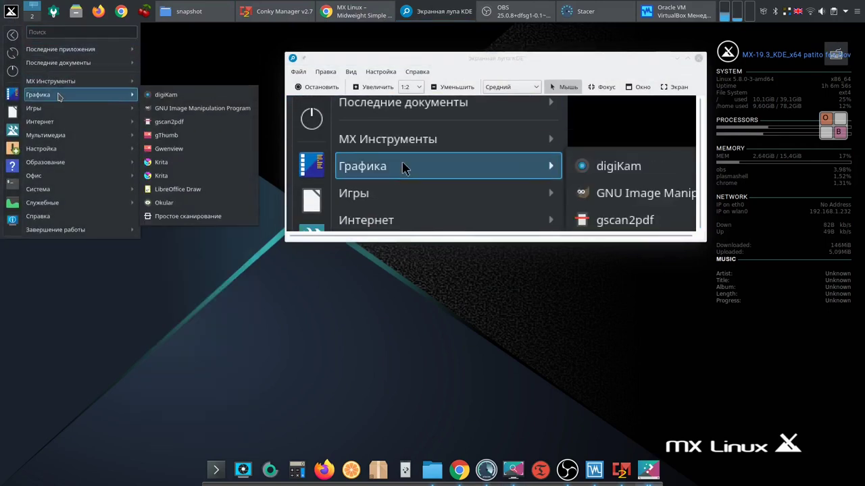
mouse_move(121, 82)
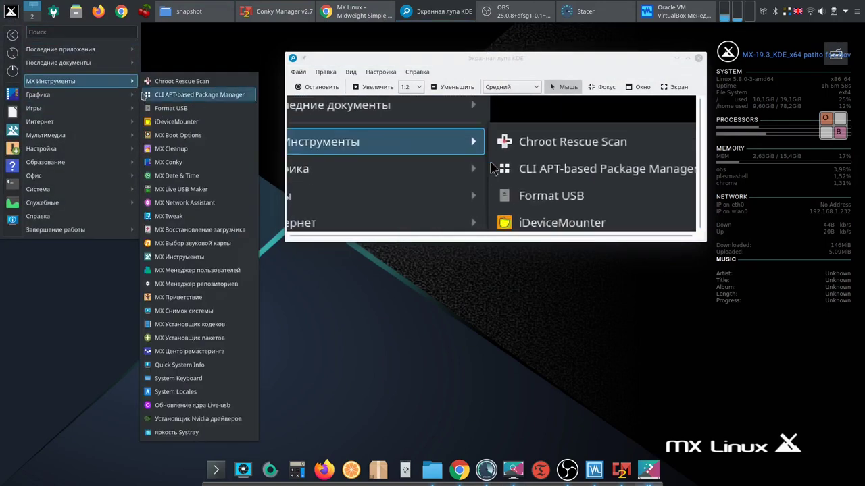
mouse_move(133, 95)
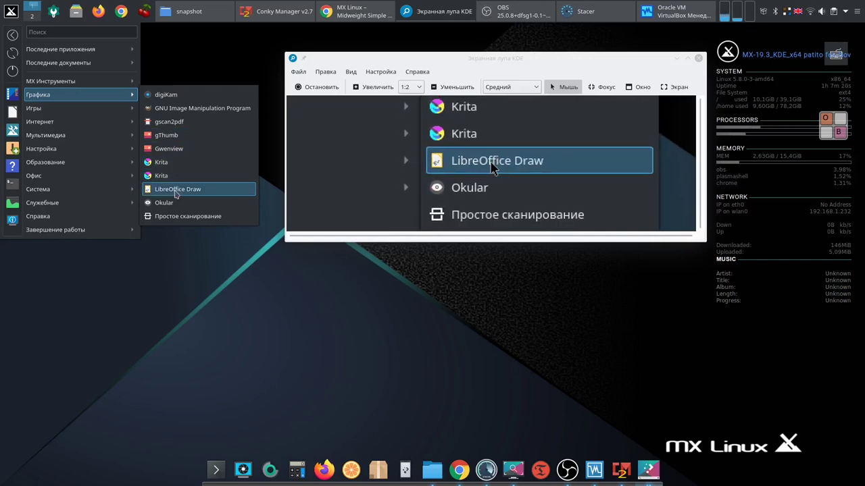
mouse_move(28, 115)
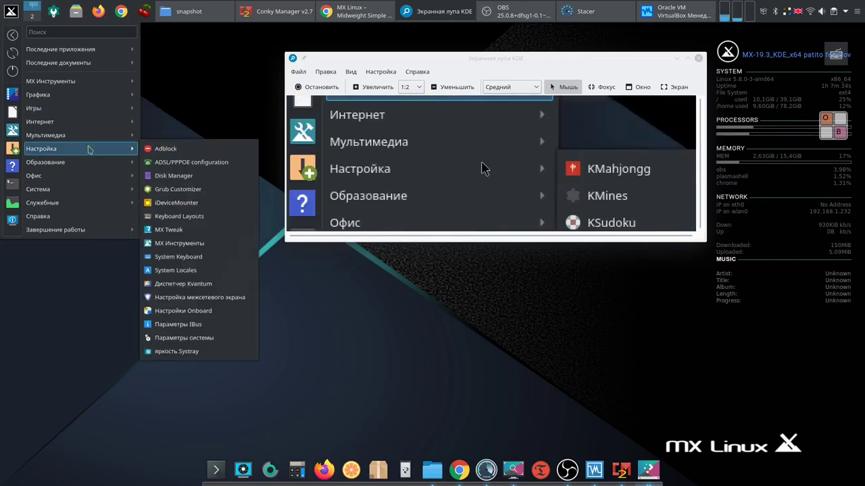
mouse_move(126, 138)
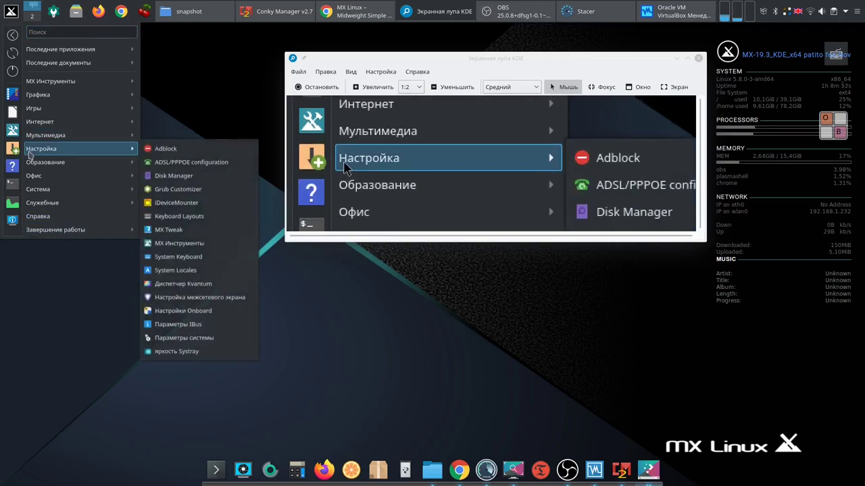
mouse_move(57, 167)
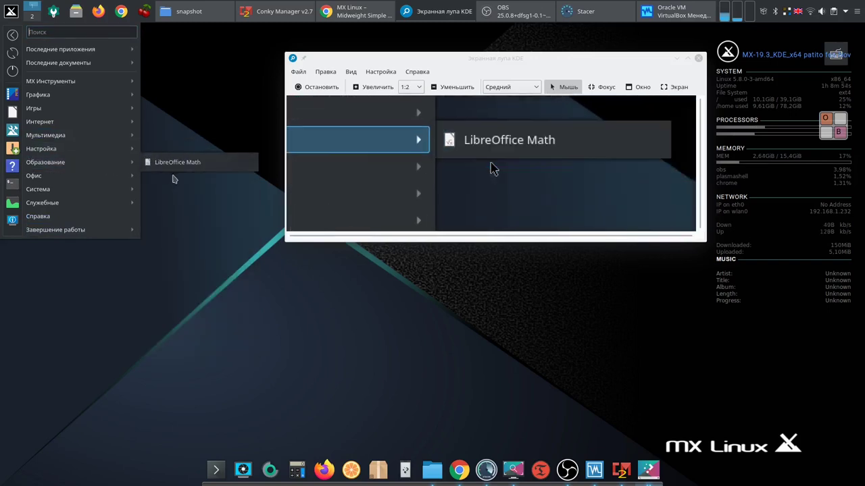
mouse_move(103, 153)
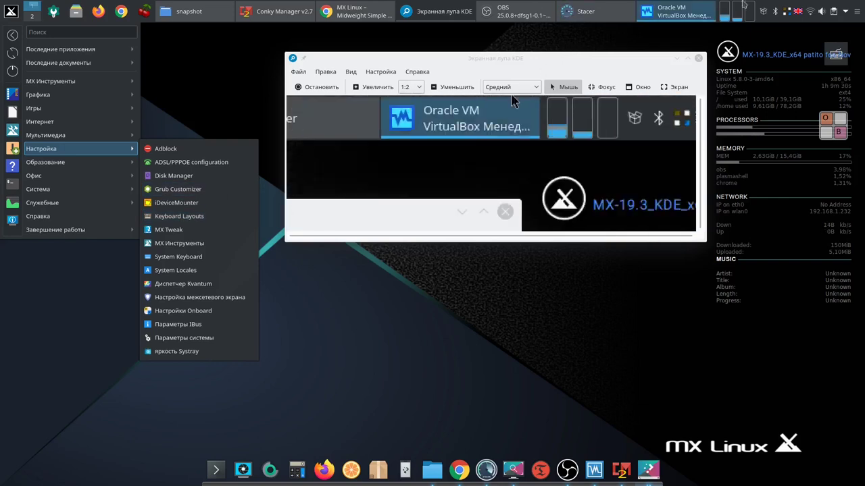
- Switch the keyboard layout to Russian and back to English
left_click(799, 15)
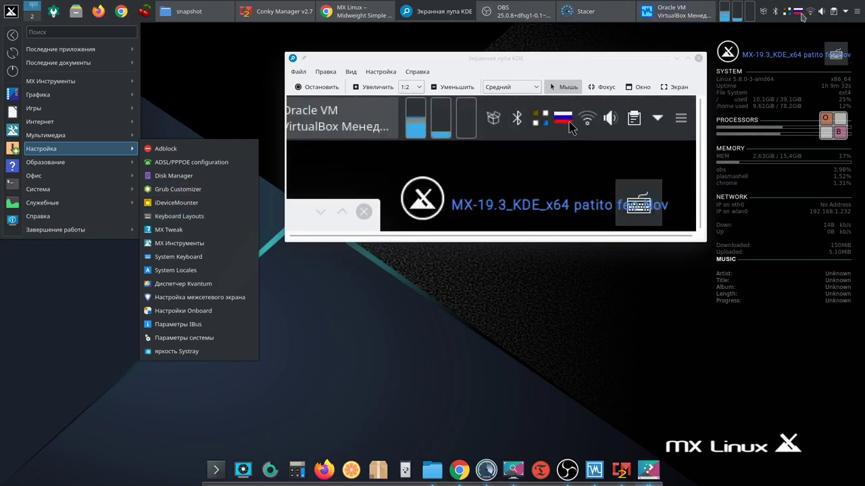
left_click(799, 15)
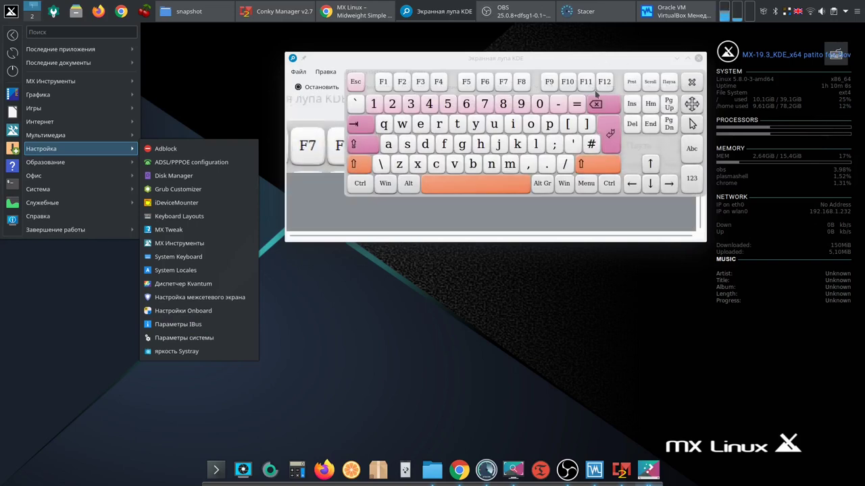
left_click(798, 15)
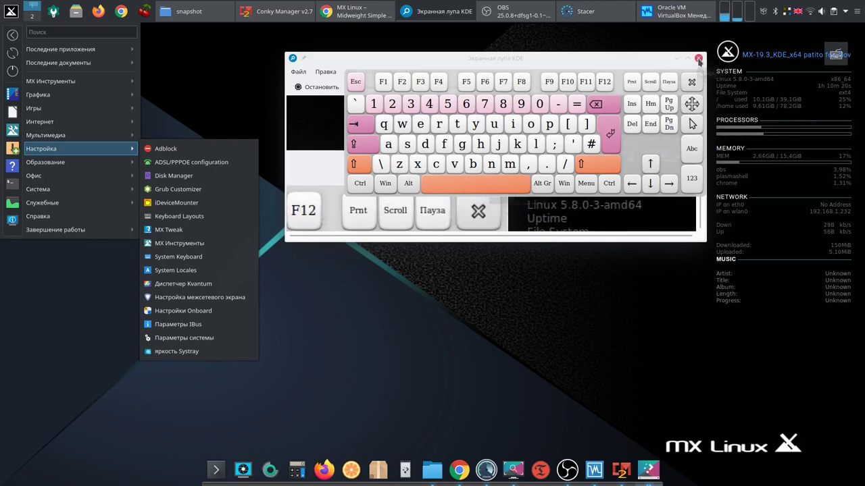
- Close the screen magnifier and hide the on-screen keyboard
left_click(698, 59)
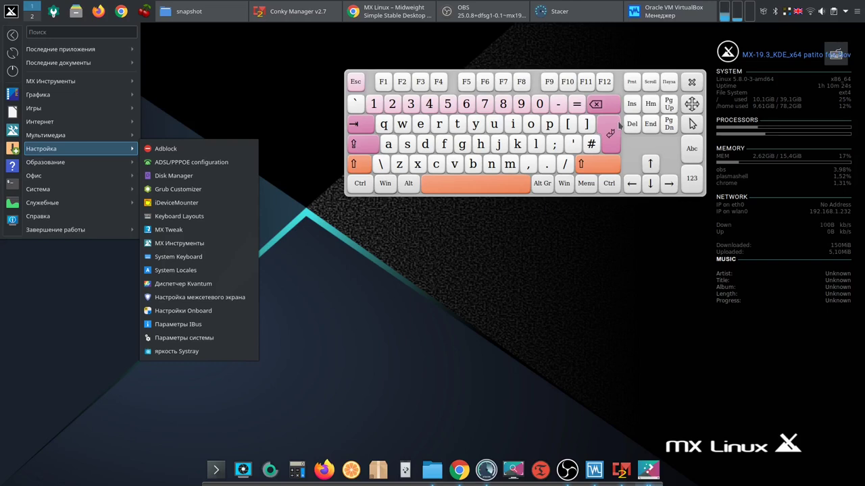
left_click(692, 83)
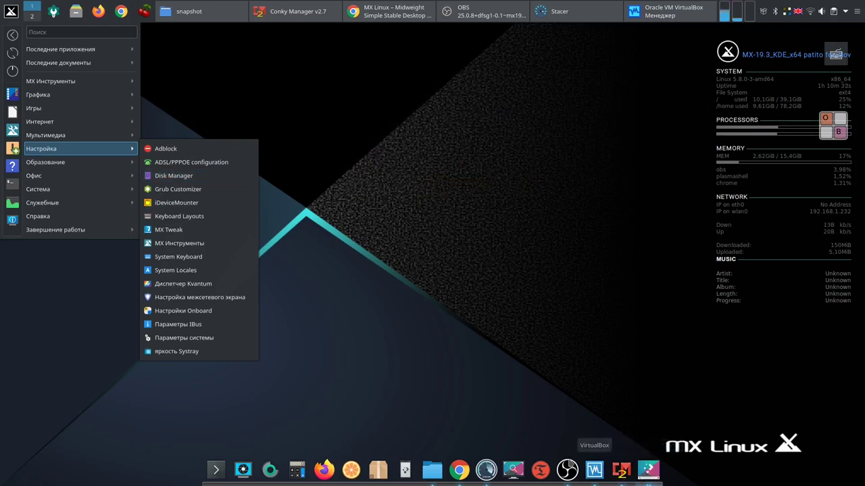
- Reopen the KDE screen magnifier and move it away from the application launcher
left_click(514, 470)
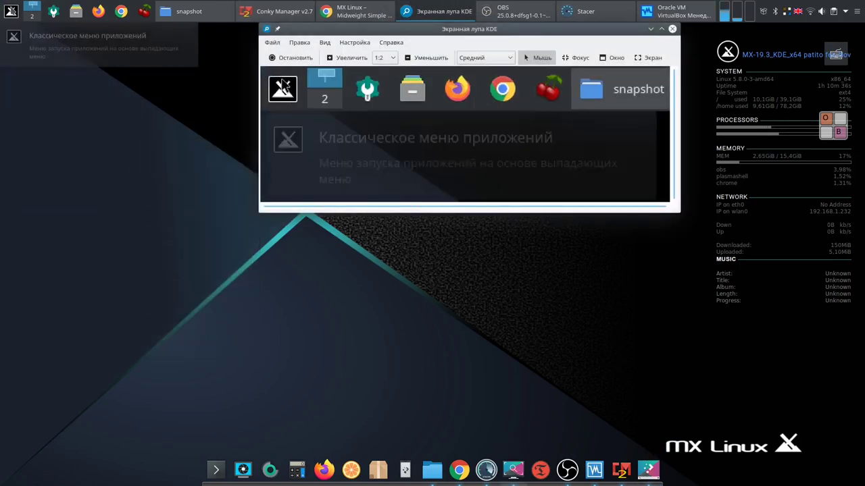
left_click(8, 8)
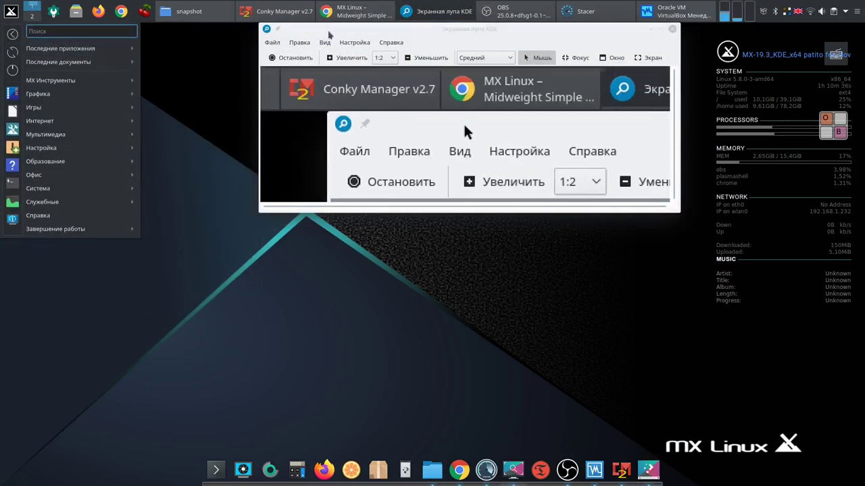
left_click_drag(326, 28, 501, 158)
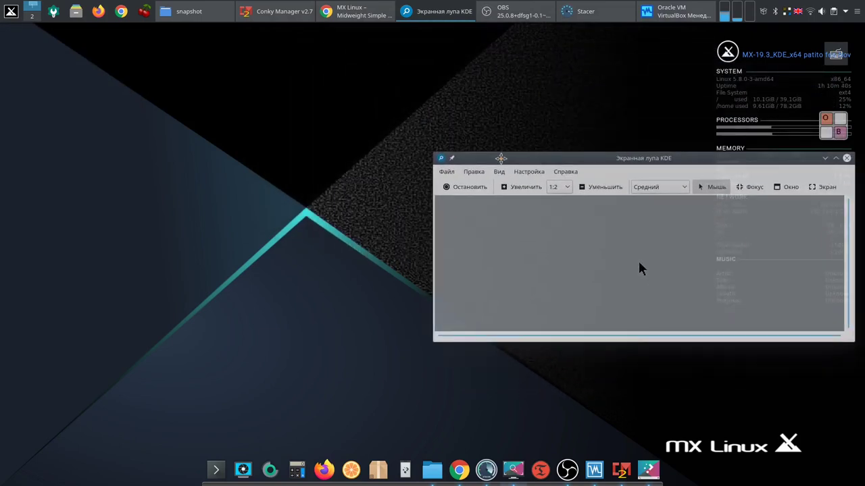
- Look over the Образование and Настройка application categories and open Параметры системы
left_click(9, 13)
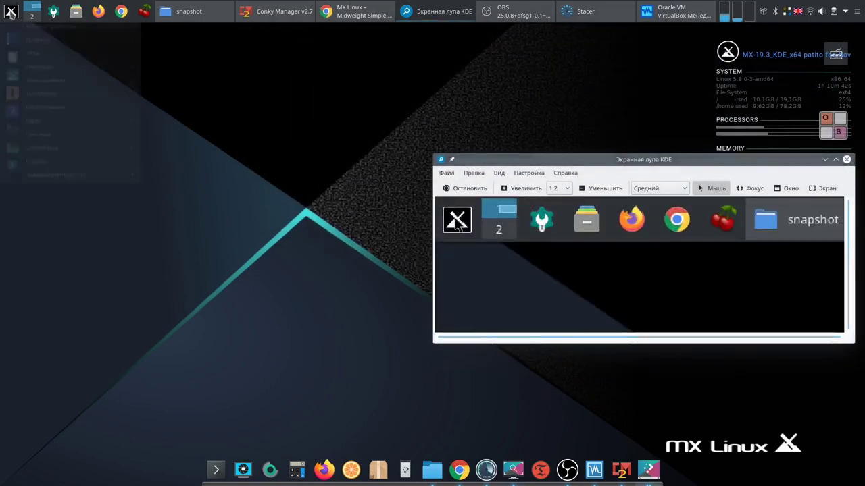
mouse_move(95, 160)
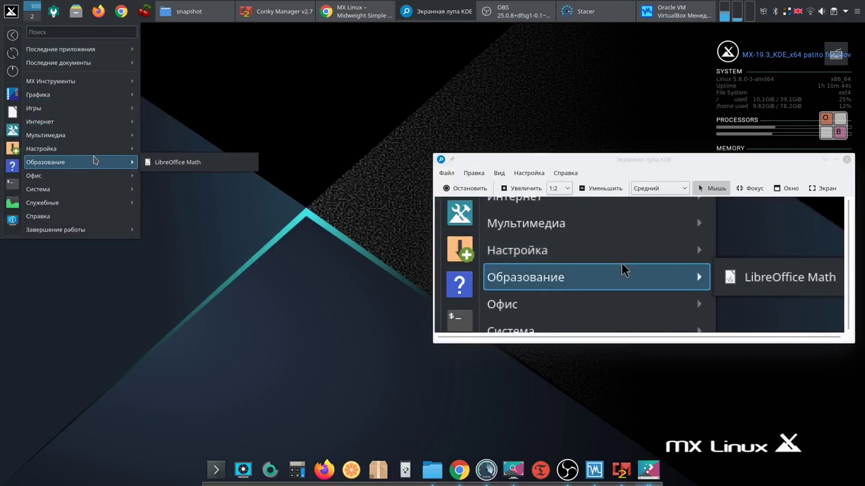
mouse_move(125, 149)
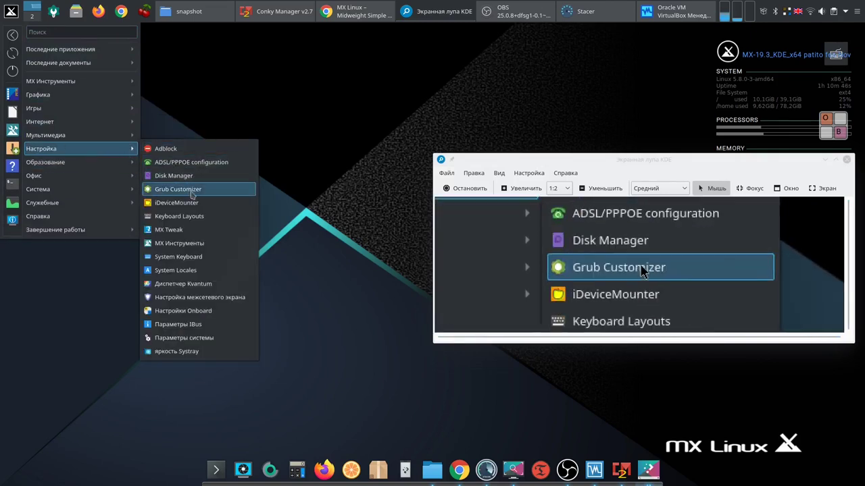
left_click(206, 348)
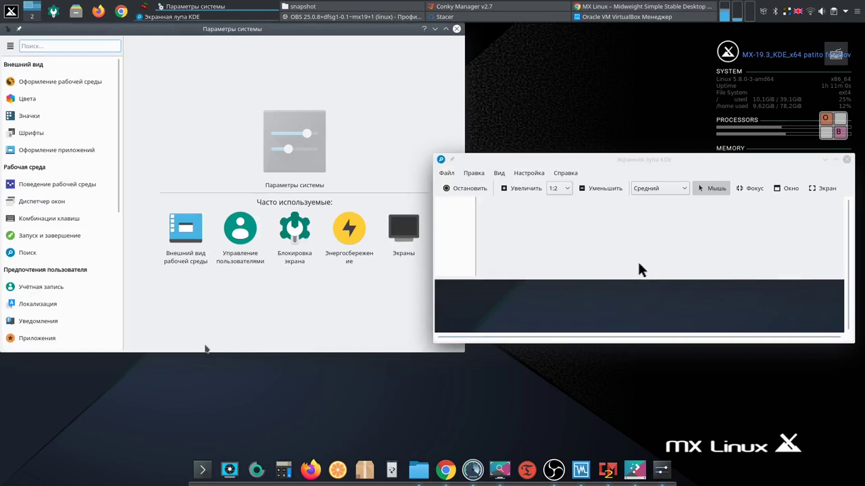
- Review the workspace look, desktop theme and cursor theme settings under Оформление рабочей среды, and close the system settings
mouse_move(33, 87)
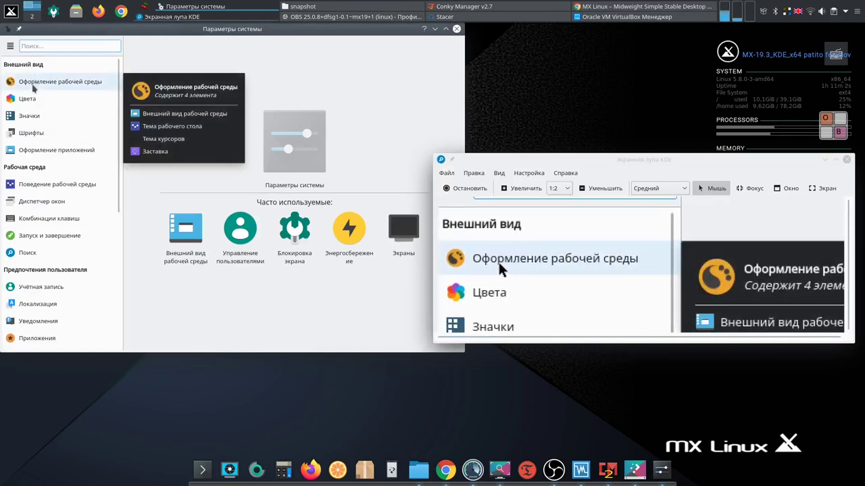
left_click(34, 87)
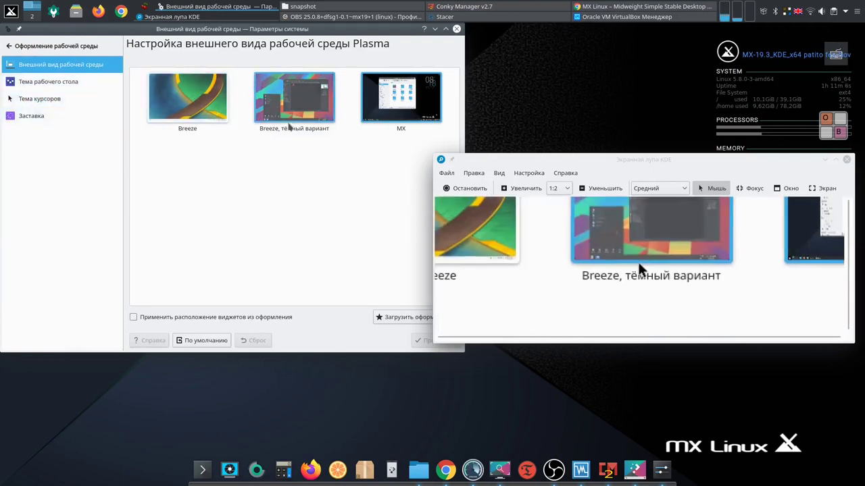
left_click(56, 87)
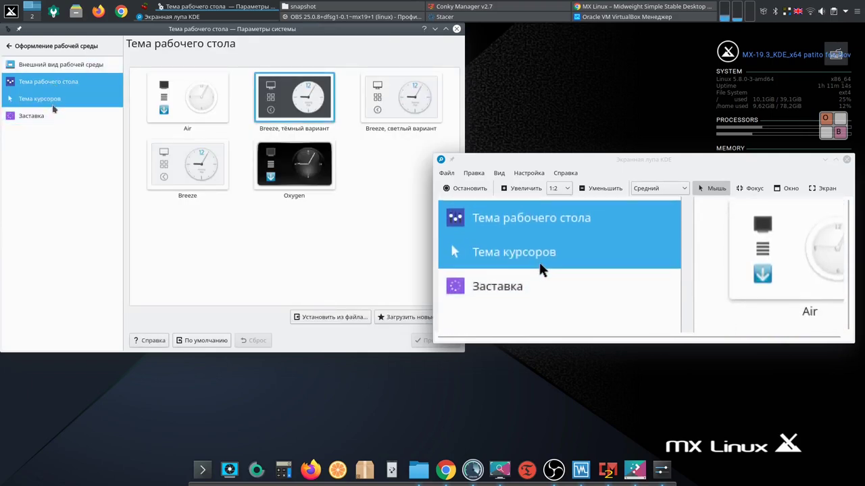
left_click(53, 106)
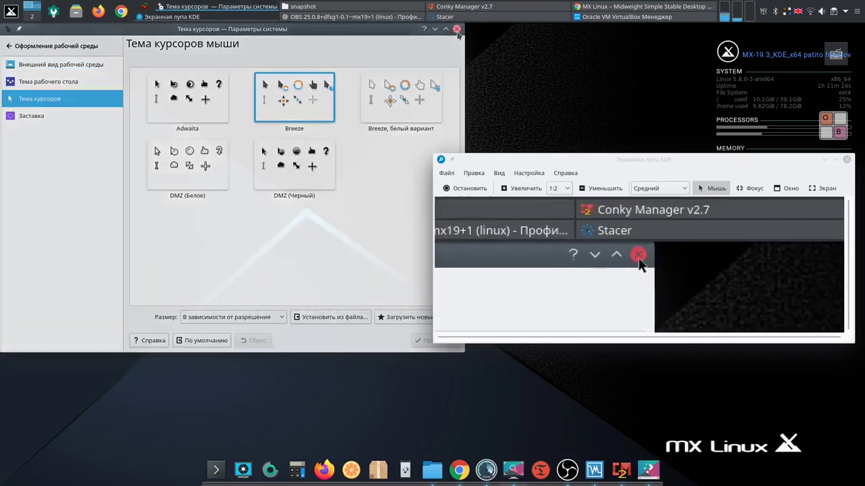
left_click(457, 28)
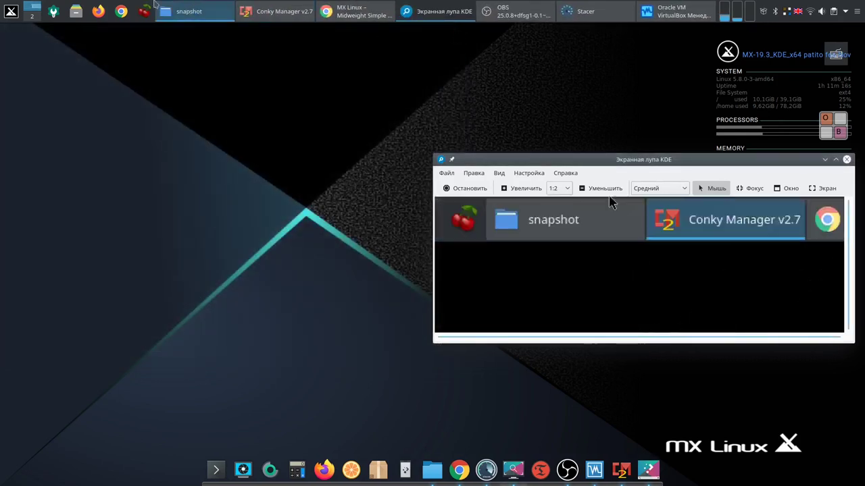
- Browse the installed applications in the Настройка, Офис and Система categories under the magnifier
left_click(10, 12)
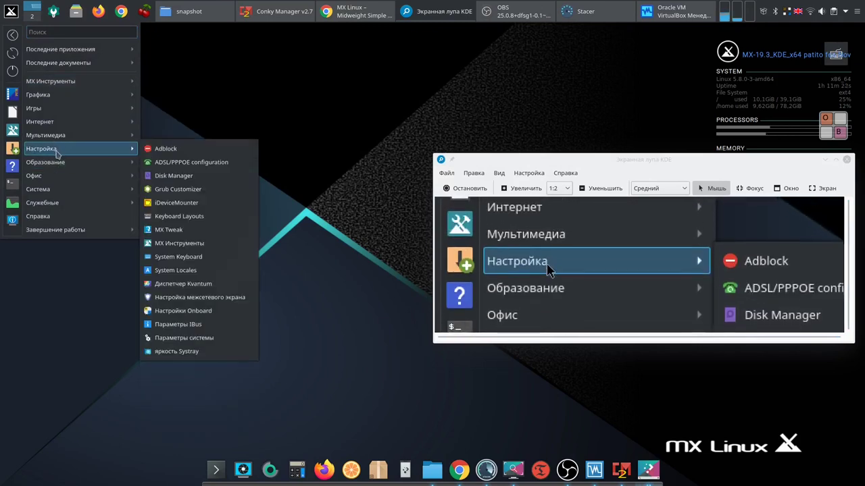
mouse_move(54, 168)
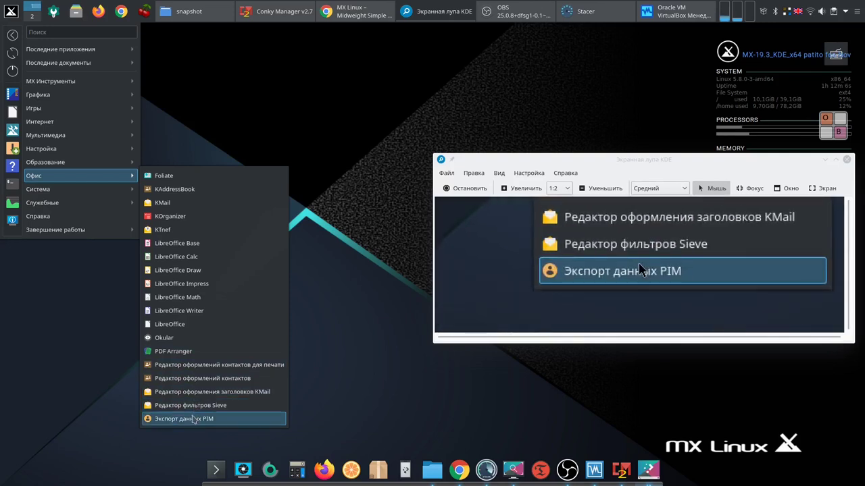
mouse_move(31, 202)
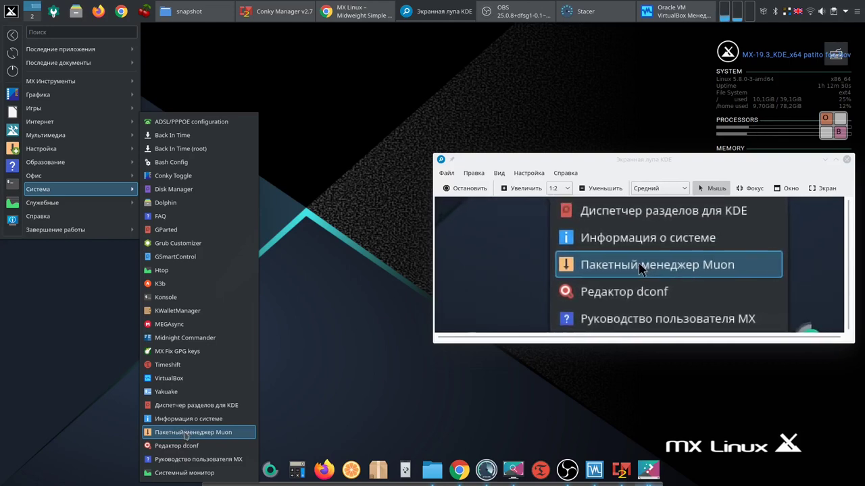
- Launch the Muon package manager and authenticate with the root password using the on-screen keyboard
left_click(187, 433)
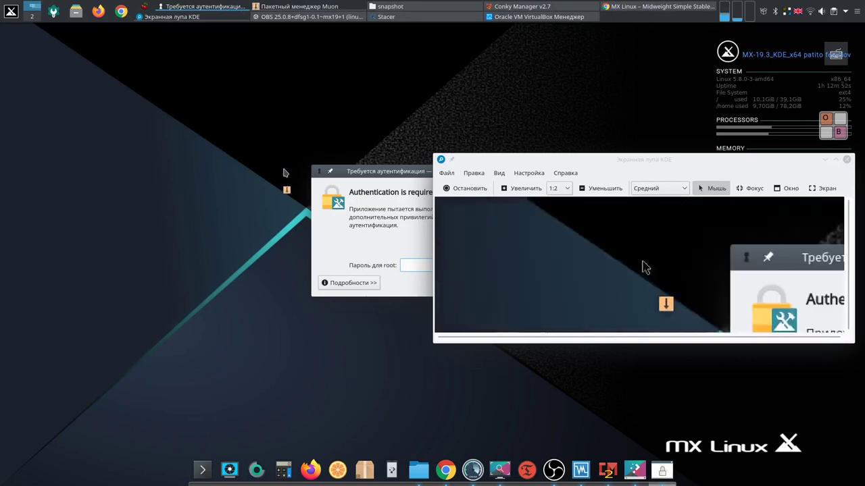
left_click_drag(375, 170, 202, 80)
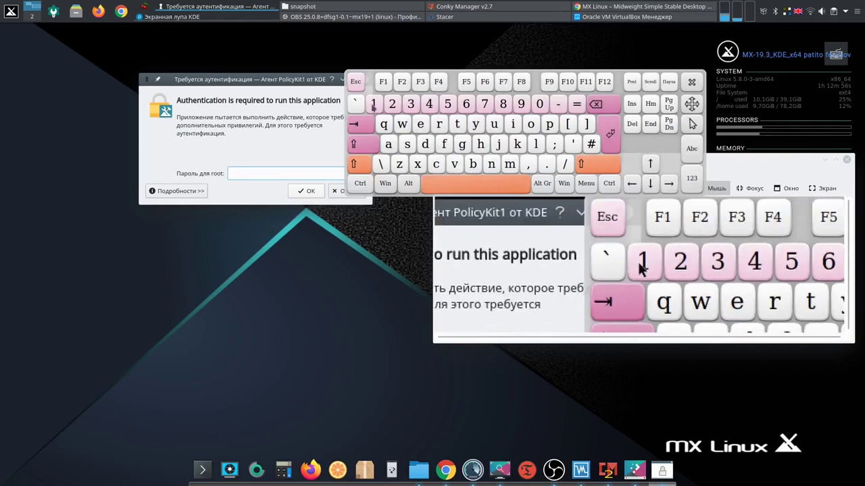
left_click(373, 104)
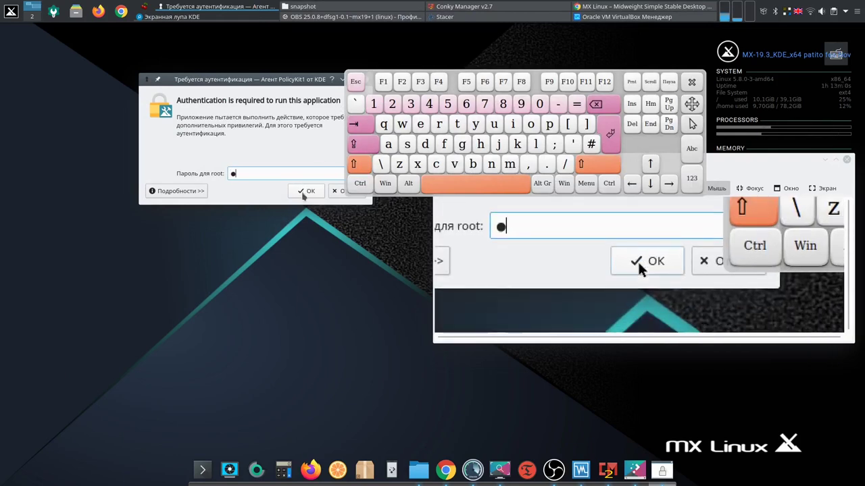
left_click(301, 191)
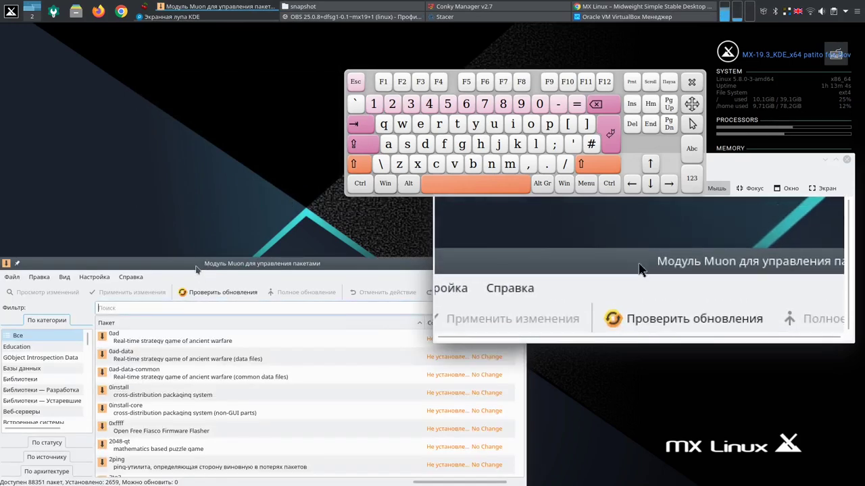
- Move the Muon window to the upper part of the desktop and search its packages for "cherrytree" using the on-screen keyboard
left_click_drag(206, 265, 206, 44)
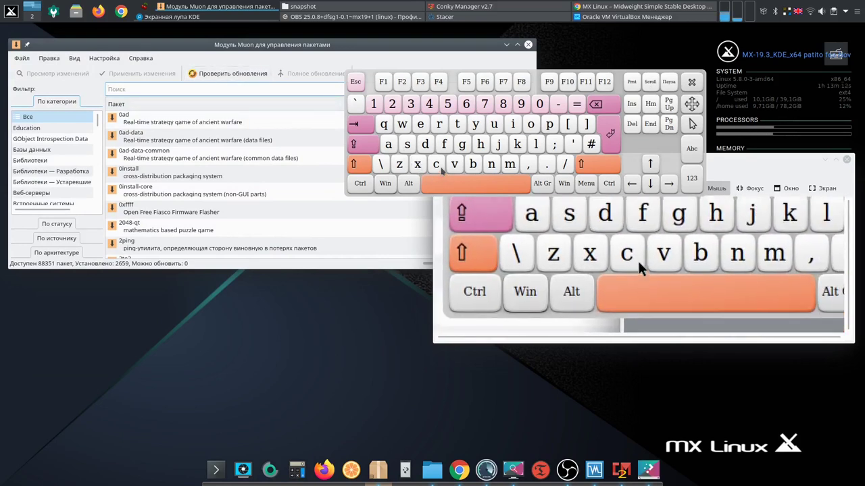
left_click(438, 164)
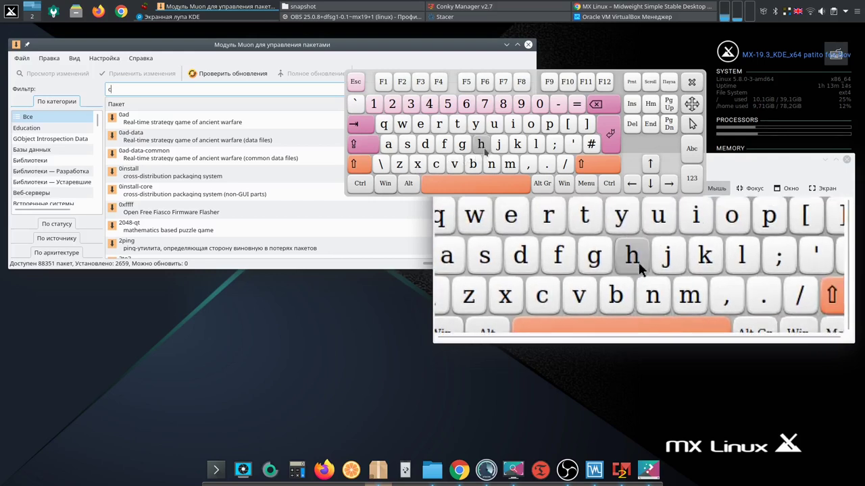
left_click(480, 144)
left_click(422, 124)
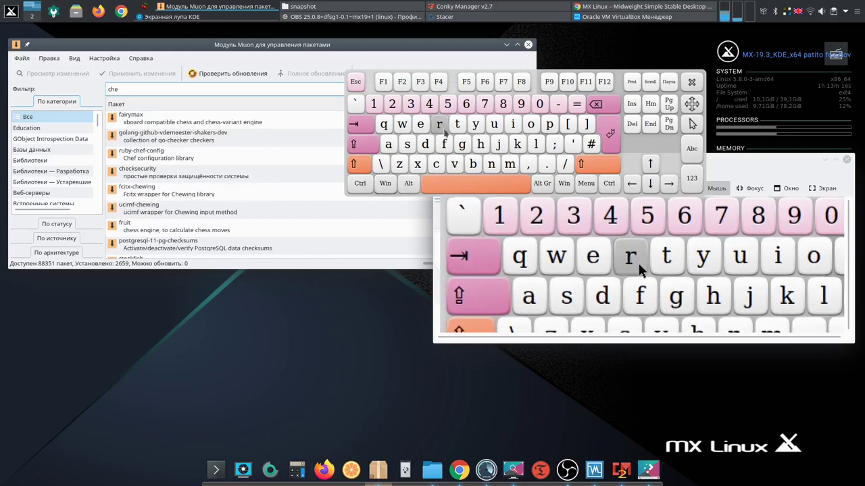
left_click(440, 124)
left_click(439, 124)
left_click(475, 126)
left_click(457, 126)
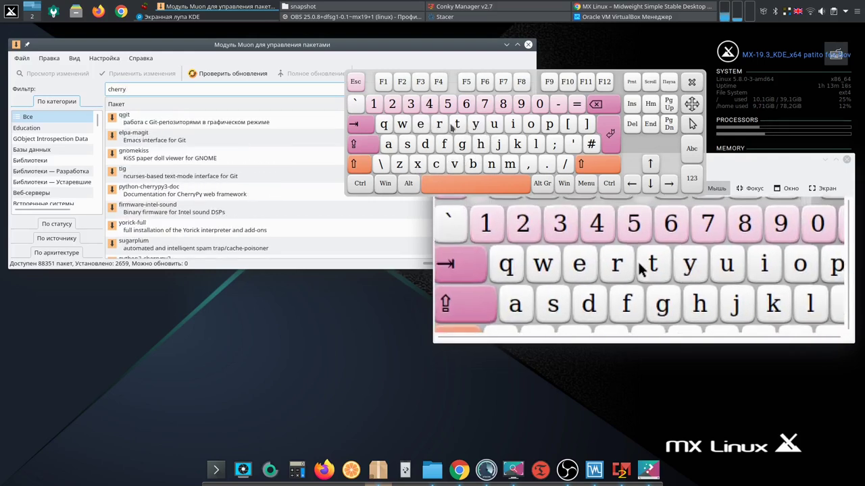
left_click(439, 125)
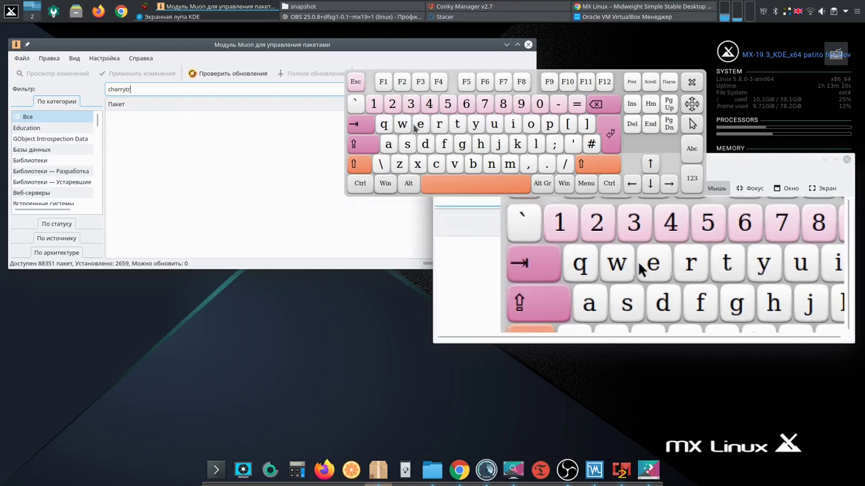
left_click(421, 125)
left_click(422, 127)
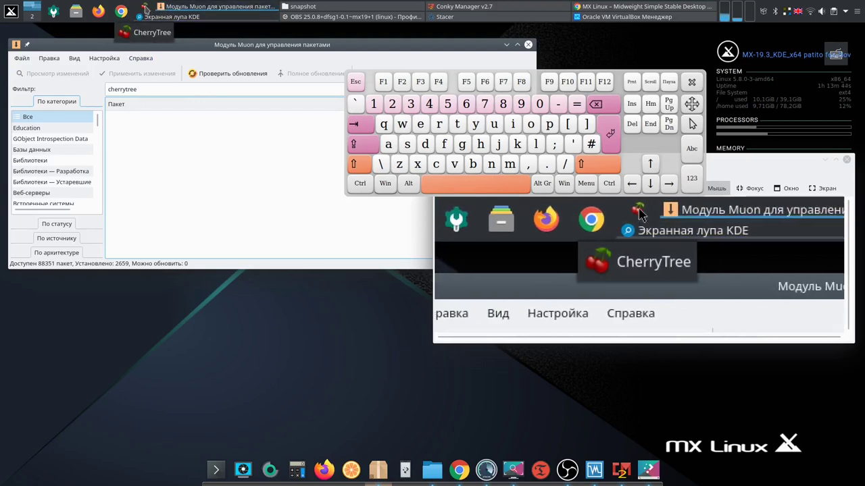
- Launch CherryTree, look over its file commands and the Загрузки folder in the open dialog, and close both CherryTree and Muon
left_click(145, 9)
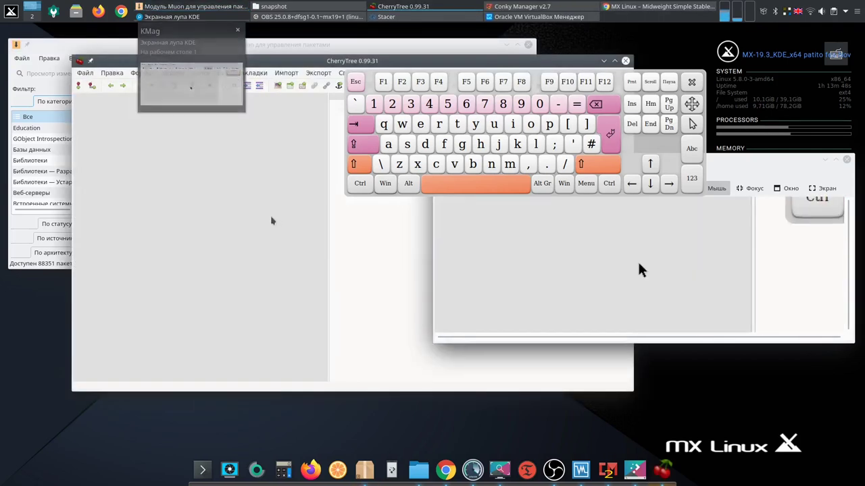
left_click(85, 73)
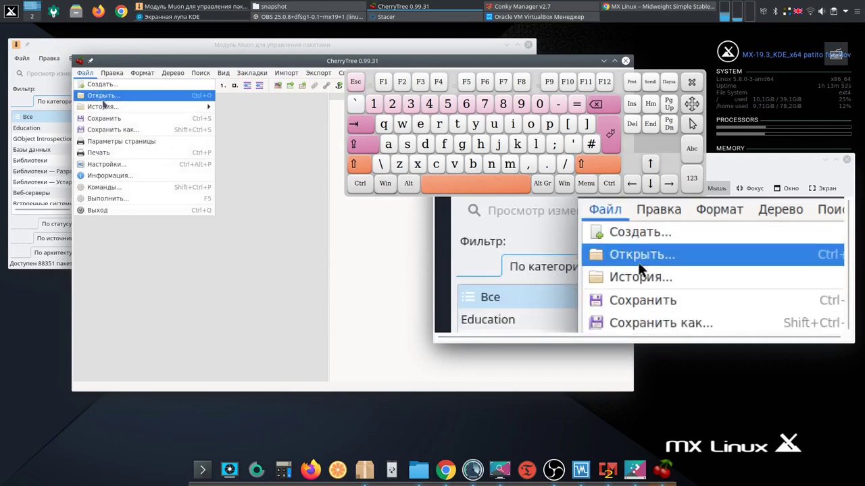
mouse_move(106, 110)
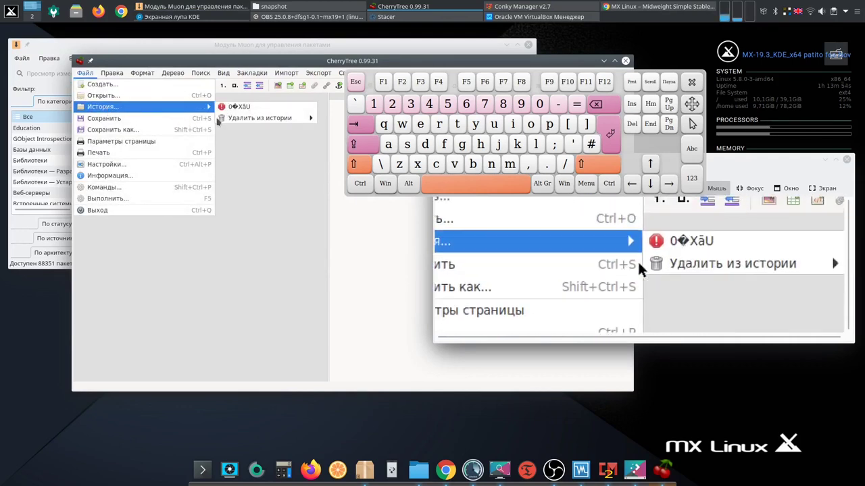
mouse_move(248, 120)
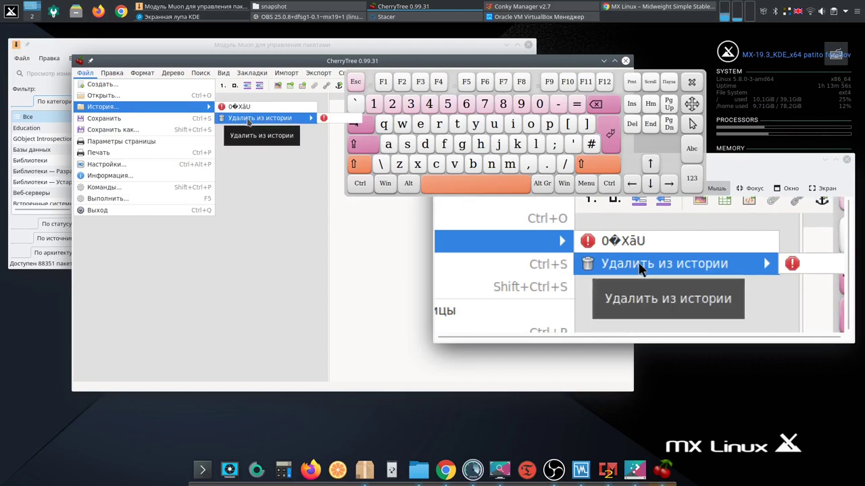
left_click(173, 101)
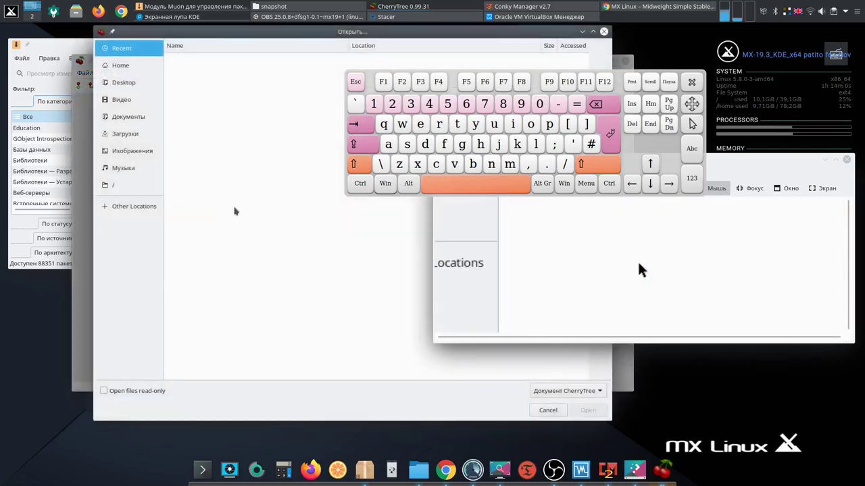
left_click(142, 140)
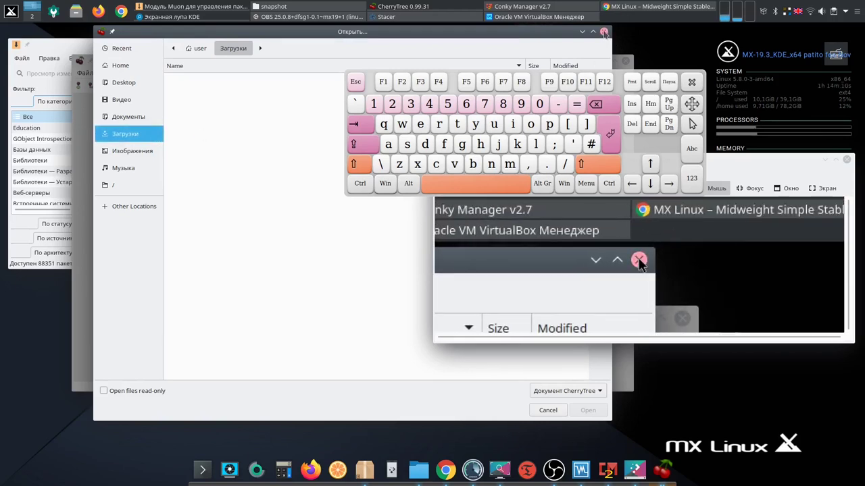
left_click(604, 32)
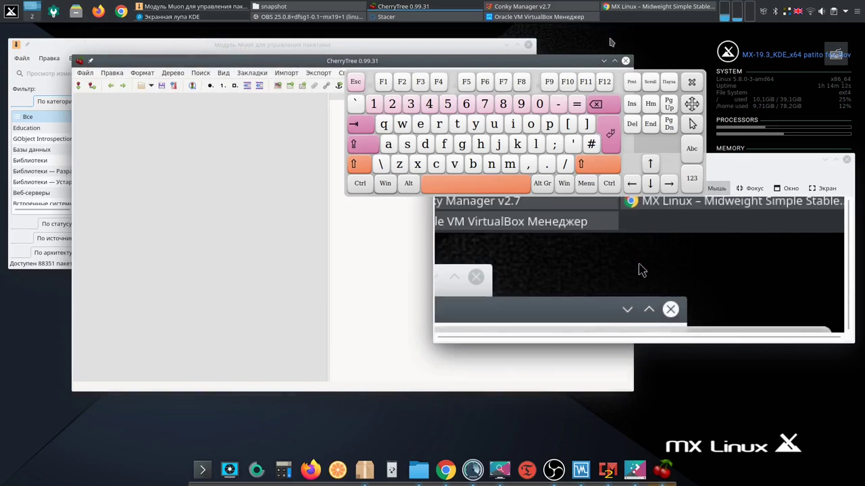
left_click(625, 61)
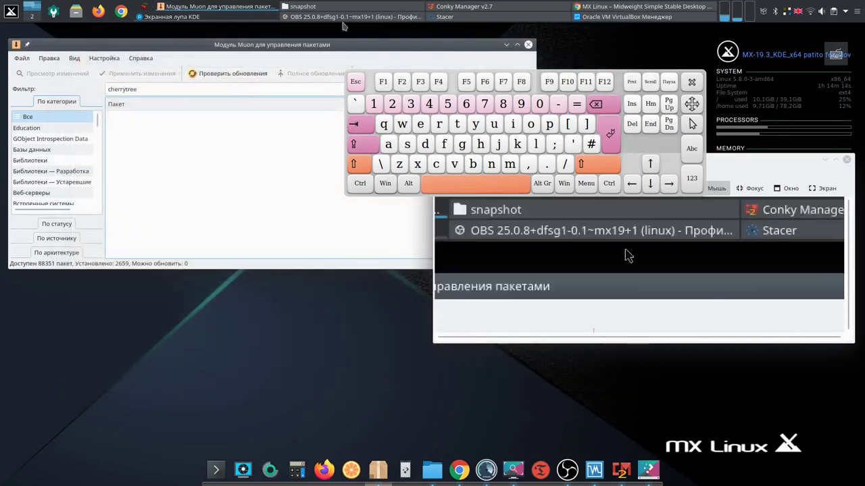
left_click(528, 45)
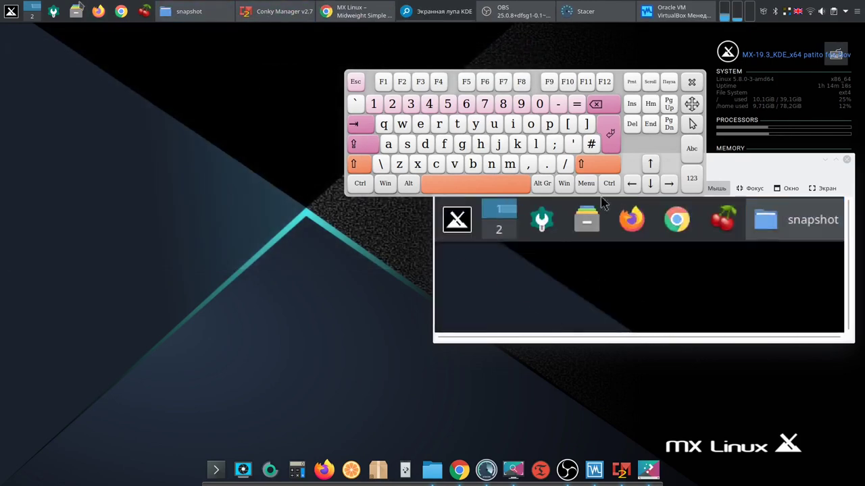
- Browse the Служебные application category and launch MX Updater from it
left_click(12, 13)
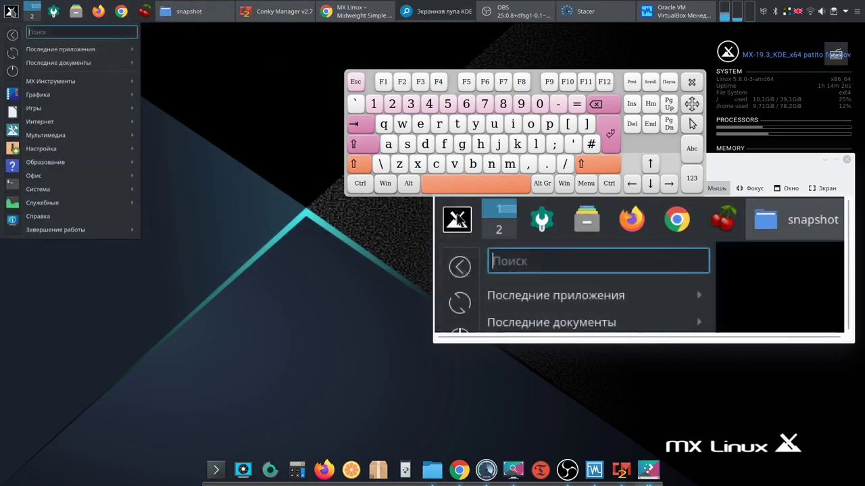
mouse_move(72, 116)
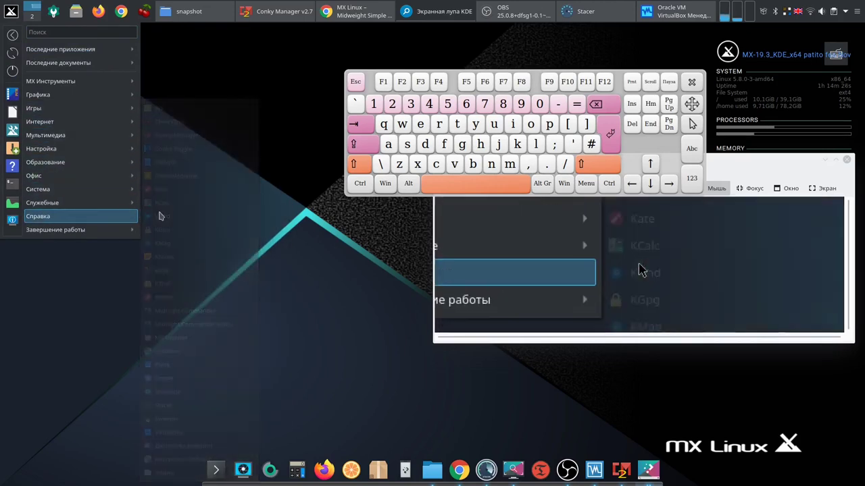
mouse_move(135, 204)
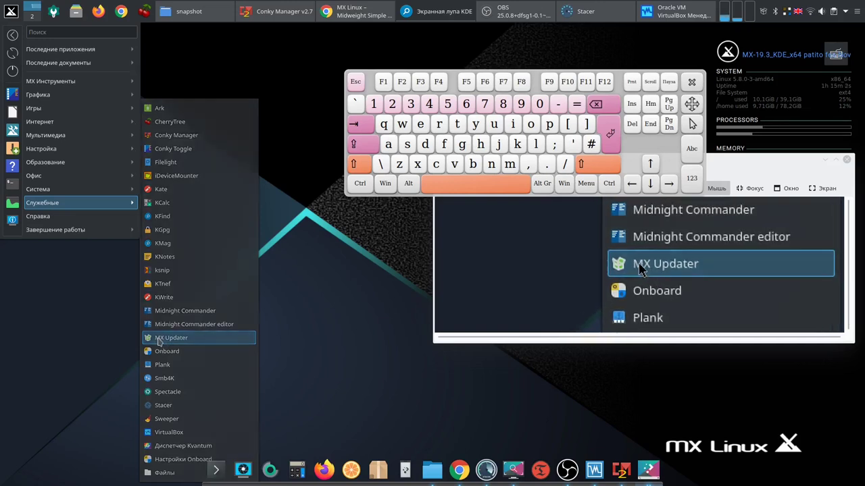
left_click(162, 341)
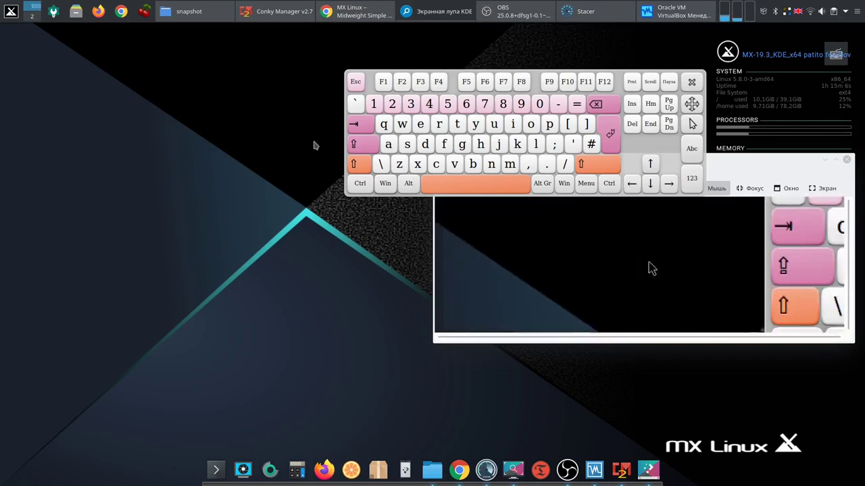
- Bring up the VirtualBox manager window, hide the on-screen keyboard and close the manager
left_click(702, 20)
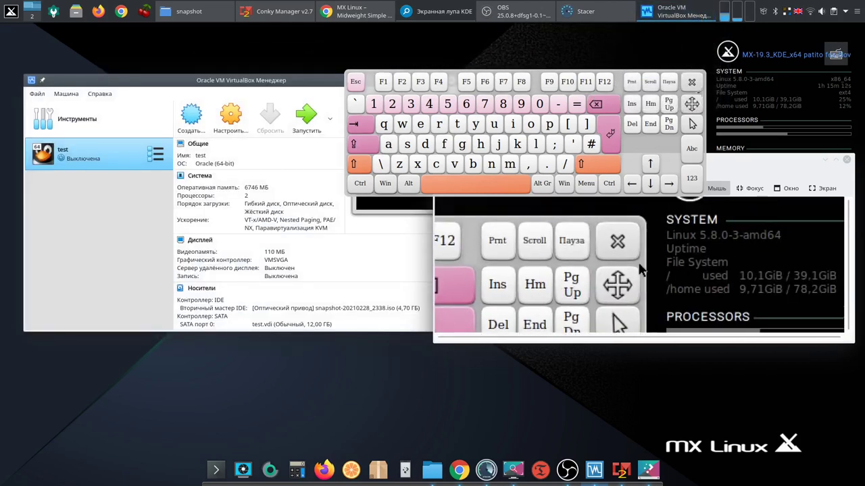
left_click(692, 81)
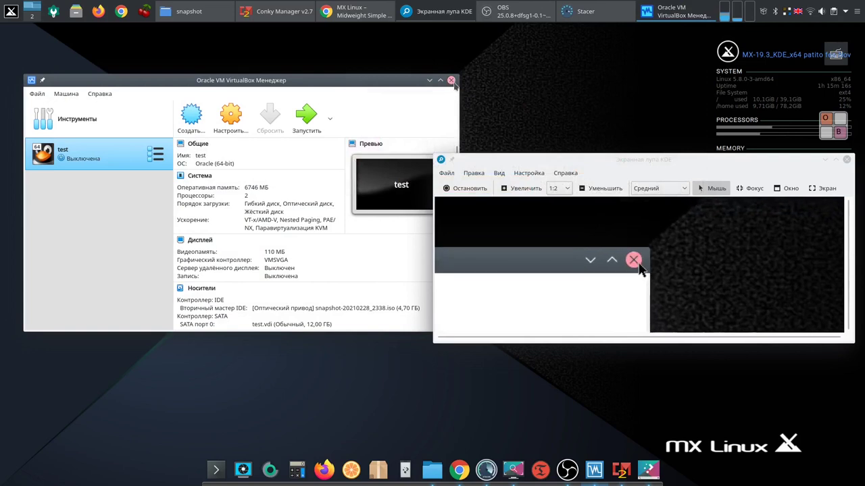
left_click(453, 82)
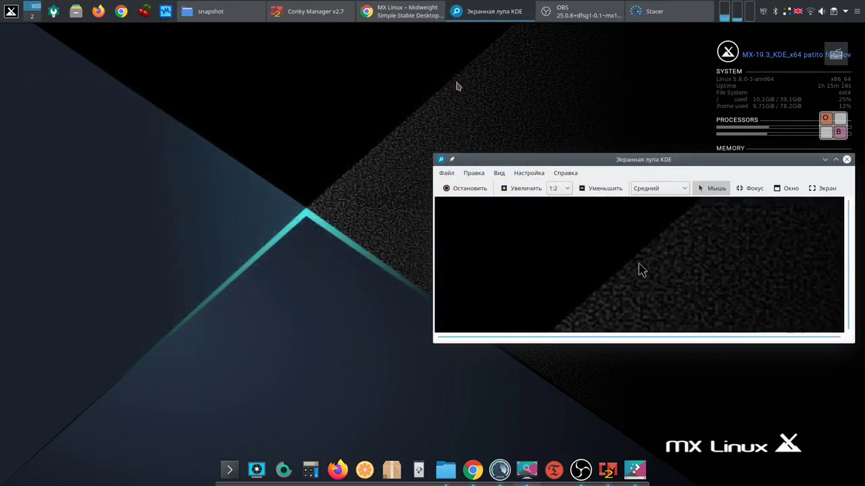
- Look over the remaining open windows, restore Conky Manager and close it
mouse_move(630, 25)
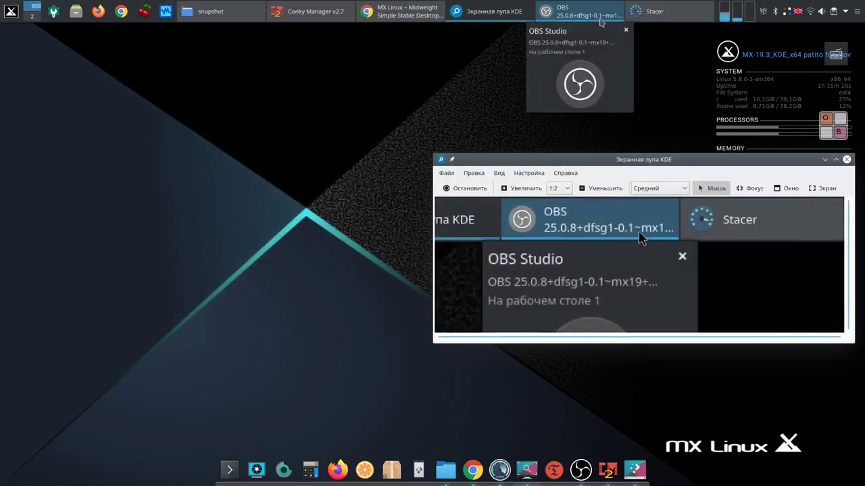
mouse_move(491, 23)
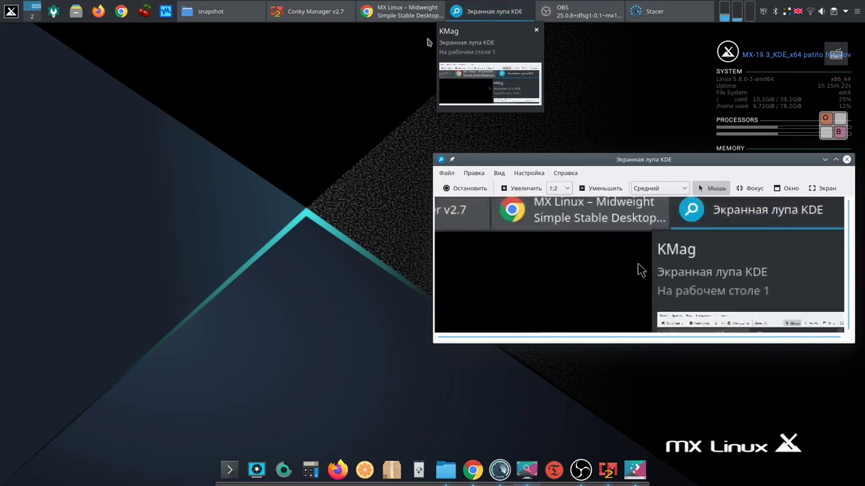
mouse_move(334, 17)
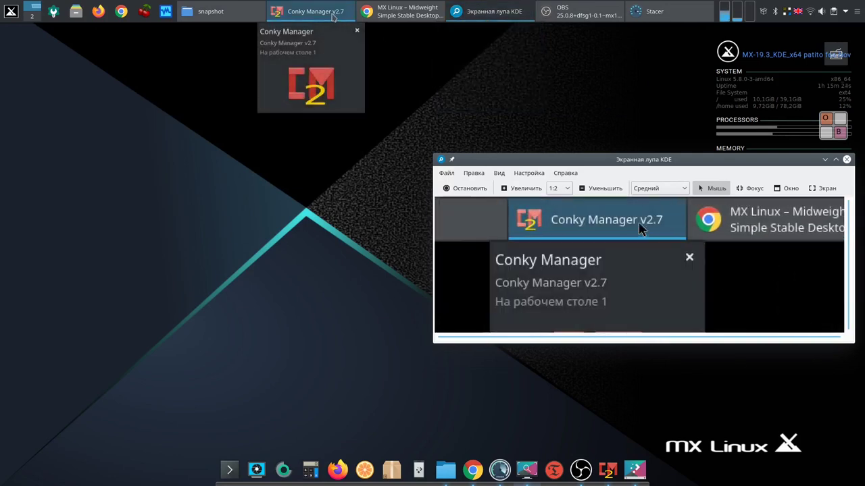
left_click(331, 19)
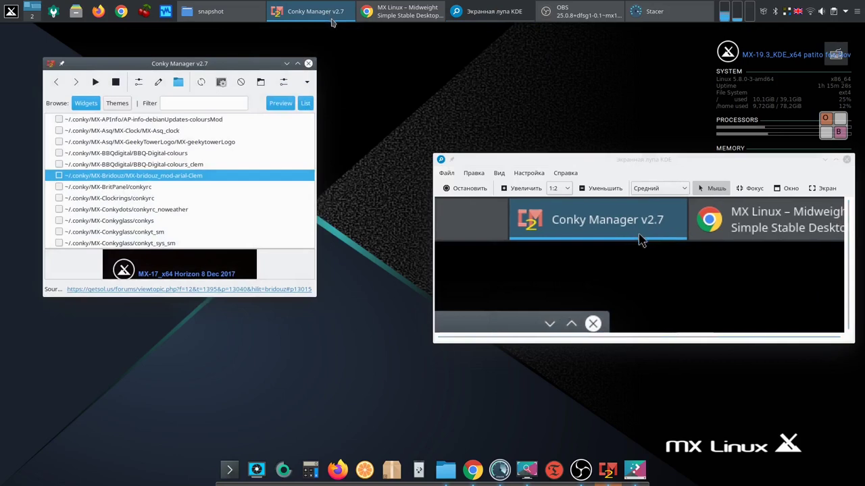
left_click(308, 65)
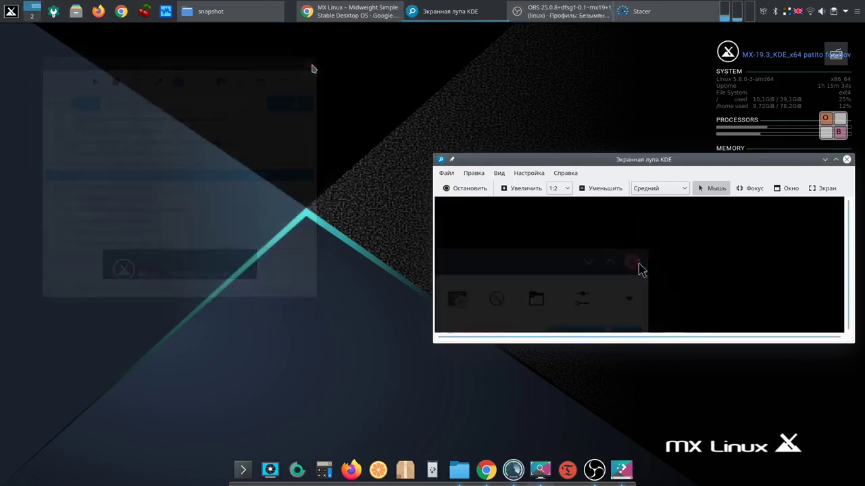
- Move the magnifier clear of the Conky widget, bring up Stacer, minimize the magnifier and quit Stacer completely
left_click_drag(616, 164, 434, 119)
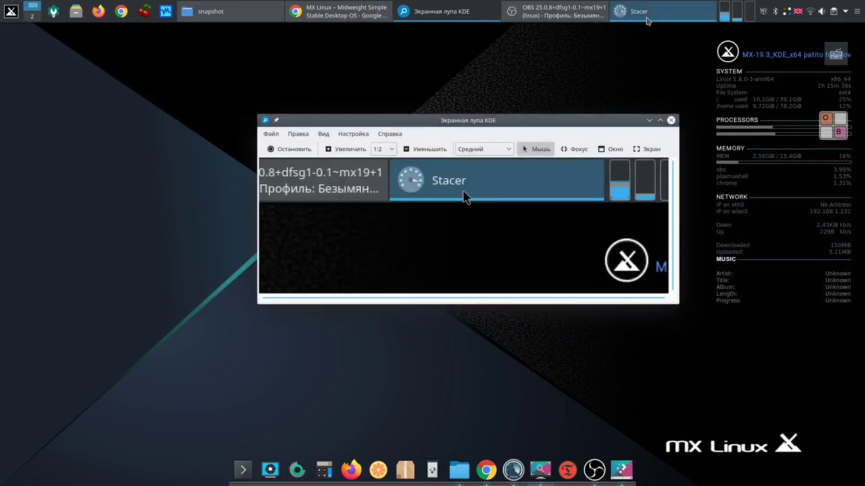
left_click(646, 13)
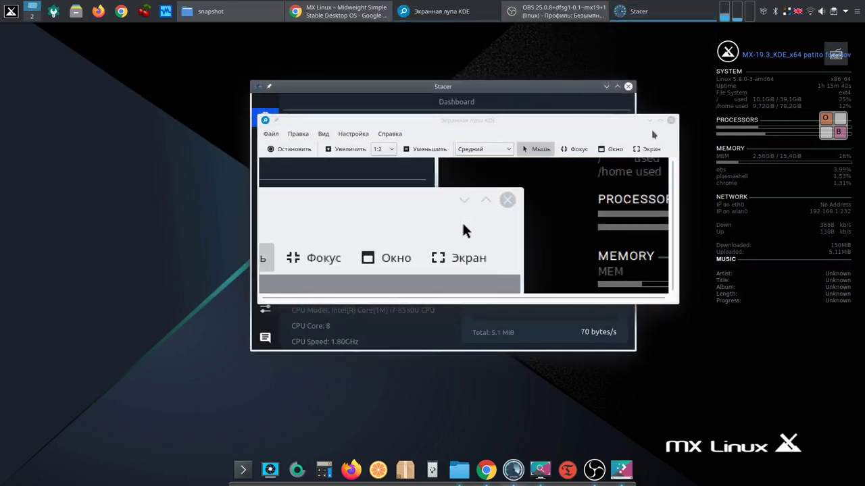
left_click(647, 122)
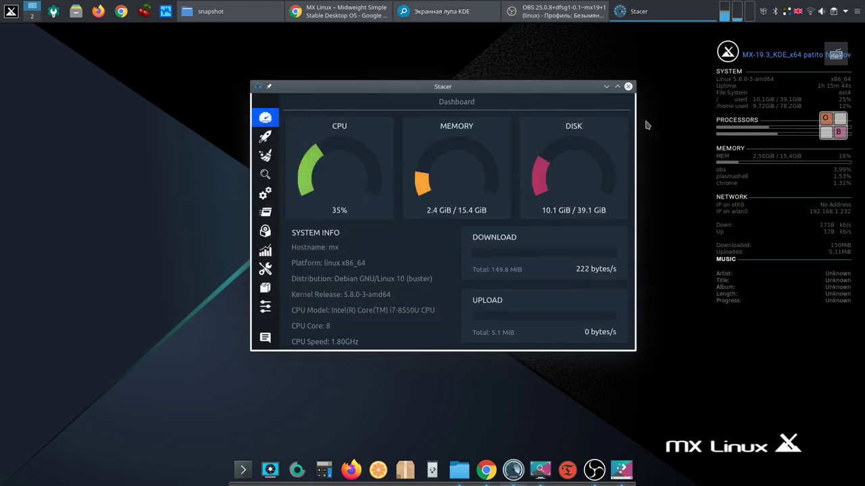
left_click(628, 87)
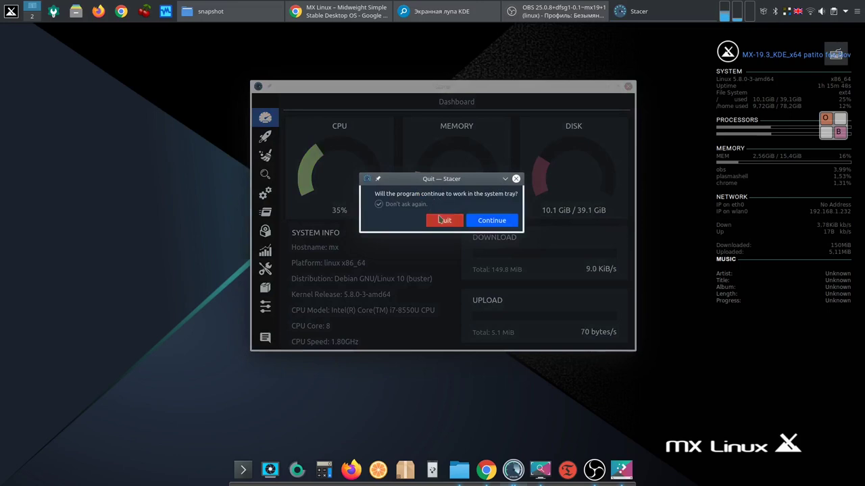
left_click(442, 221)
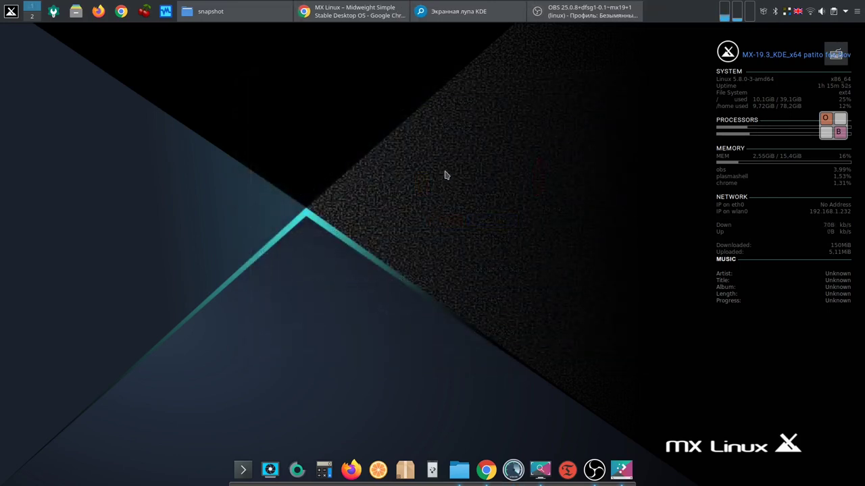
- Review the utilities listed in the Служебные category of the application menu
left_click(10, 11)
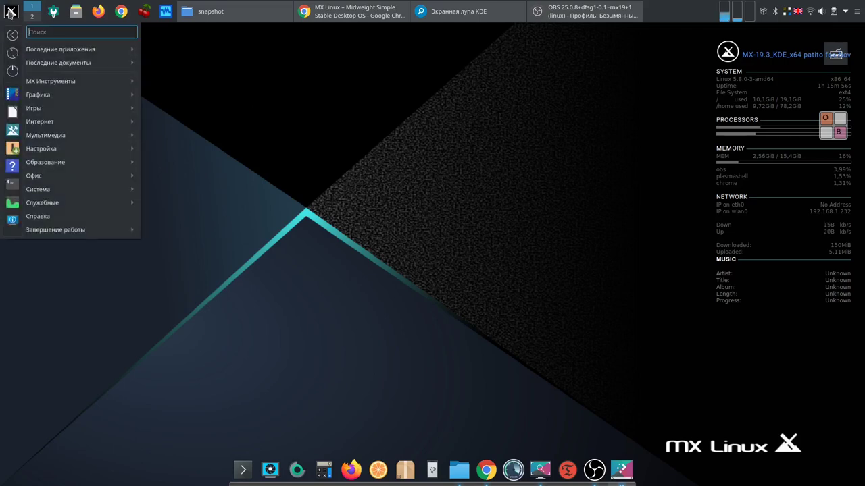
mouse_move(64, 126)
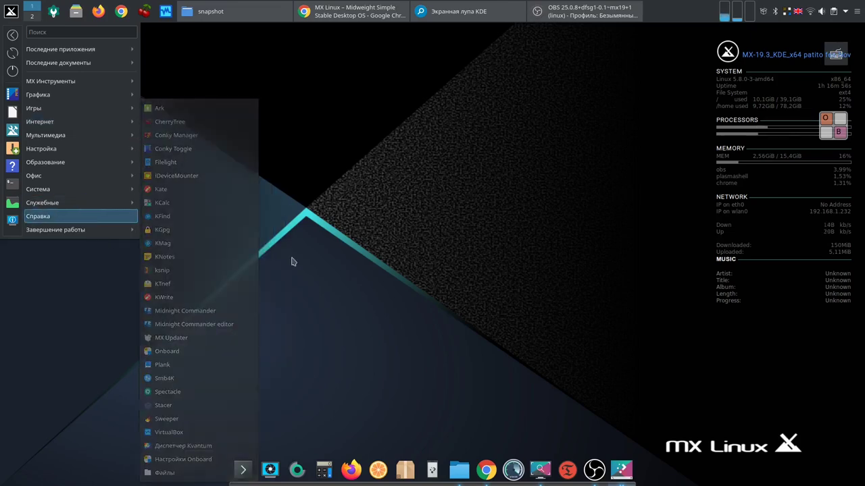
mouse_move(129, 203)
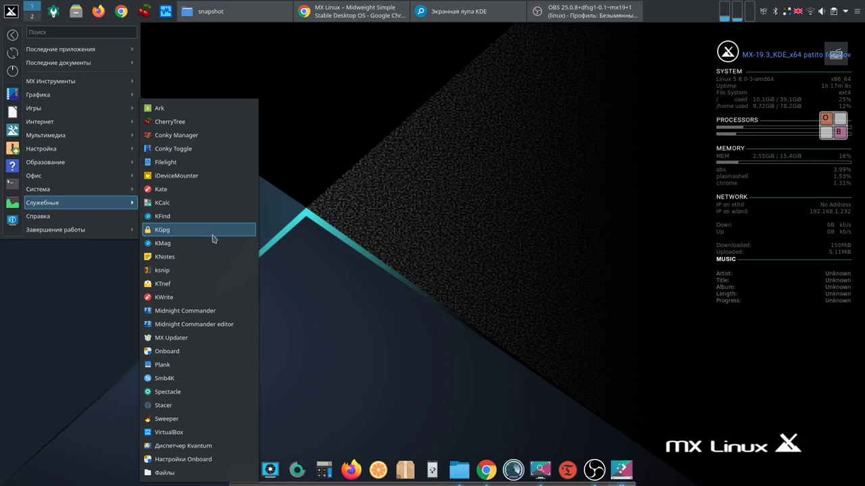
- Close the application menu, move the floating Onboard icon below the Conky readout, and briefly toggle the OBS window
left_click(386, 241)
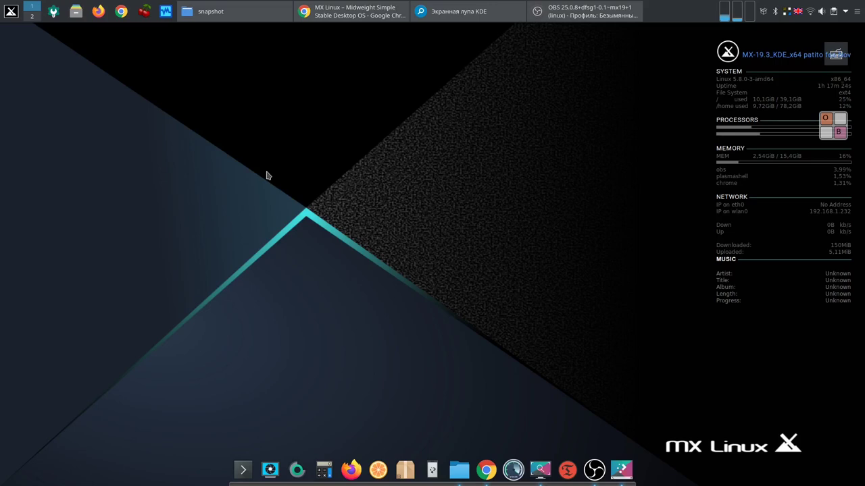
left_click_drag(832, 132, 838, 359)
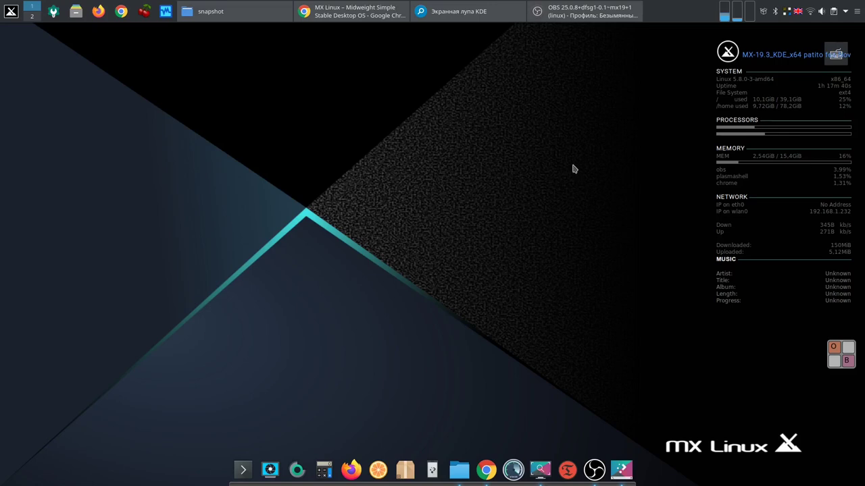
left_click(596, 13)
left_click(595, 15)
- Launch Audacity from the Мультимедиа category and dismiss its welcome message, choosing not to show it at startup
left_click(10, 11)
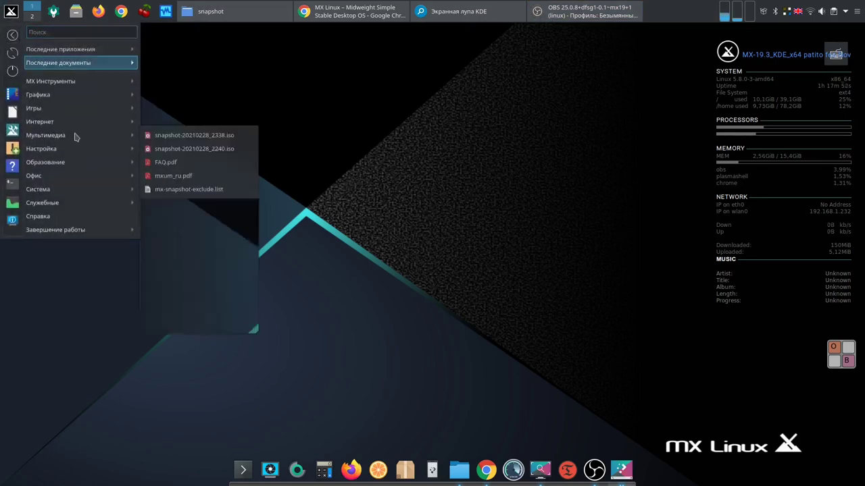
mouse_move(58, 101)
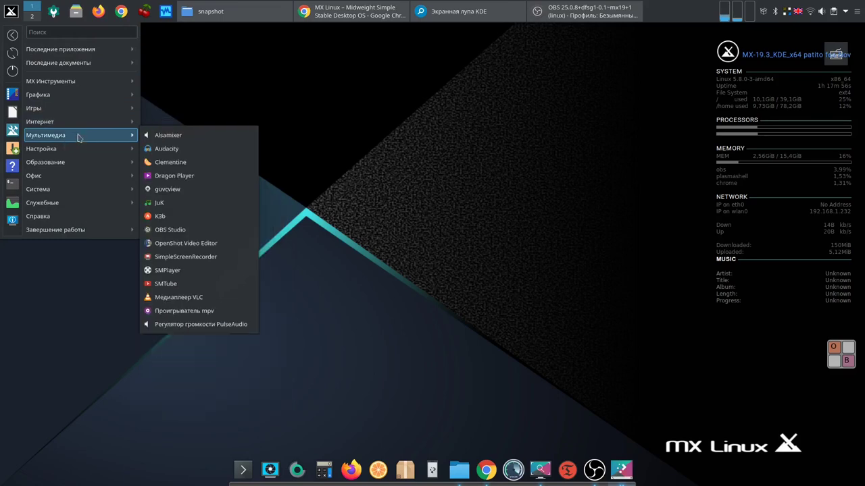
mouse_move(132, 154)
mouse_move(134, 137)
left_click(191, 155)
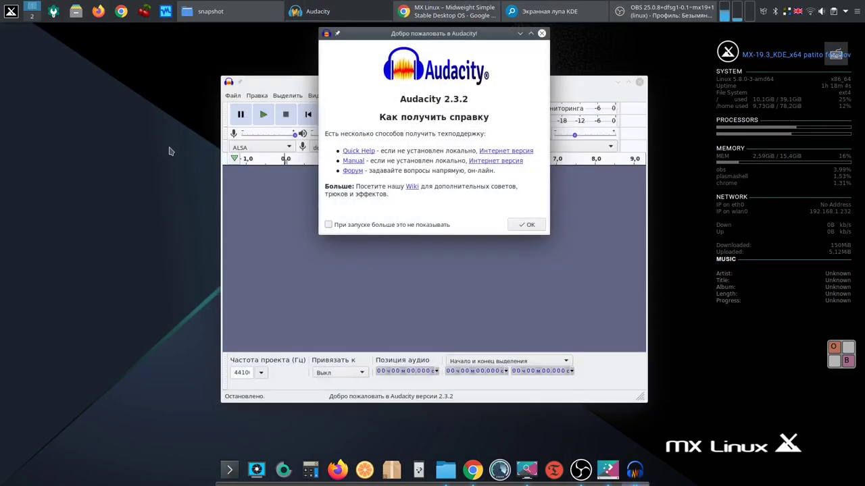
left_click(328, 225)
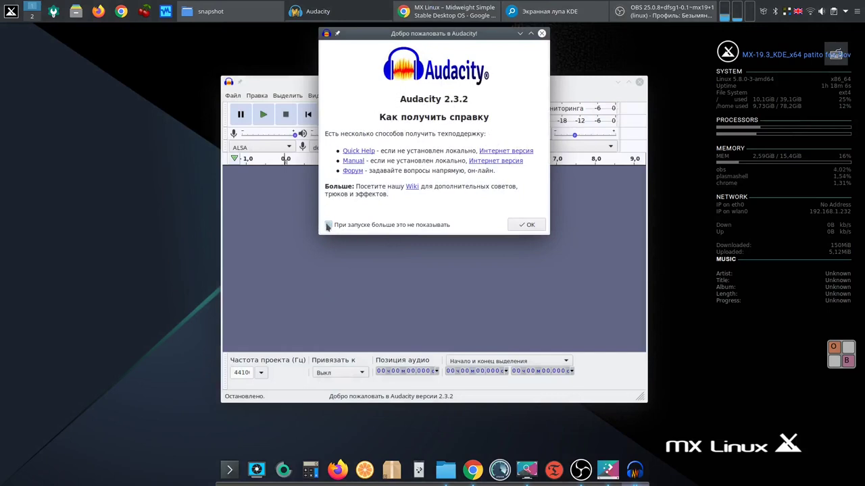
left_click(532, 229)
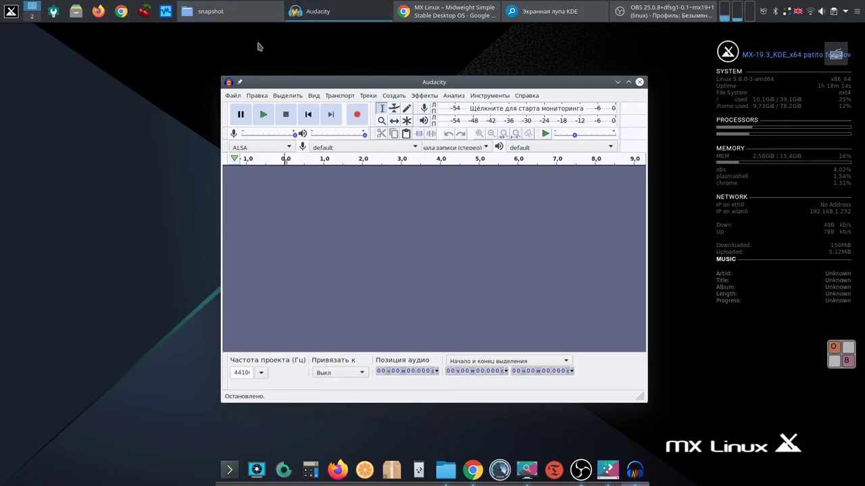
- Bring up the file manager and go from the snapshot folder to the Видео folder inside the user's home
left_click(205, 13)
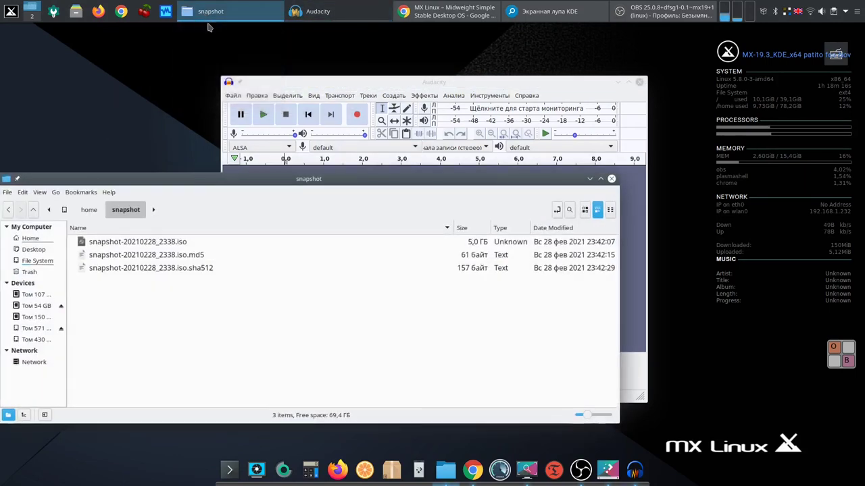
left_click(85, 212)
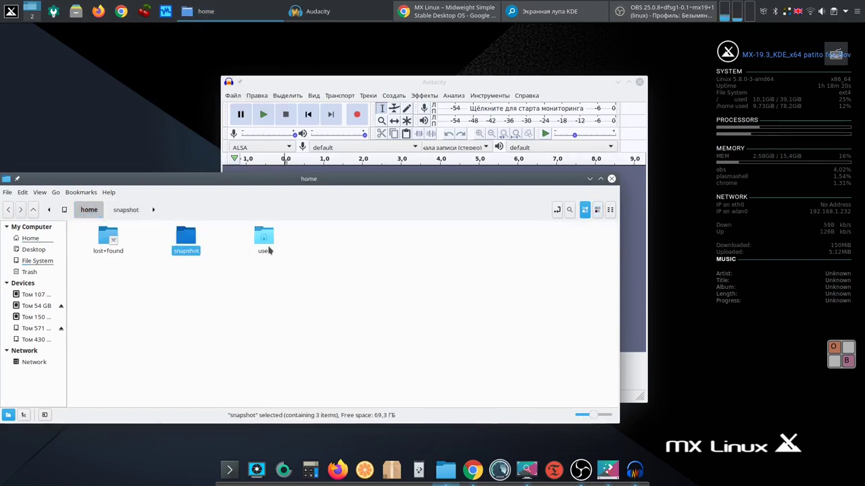
double_click(265, 248)
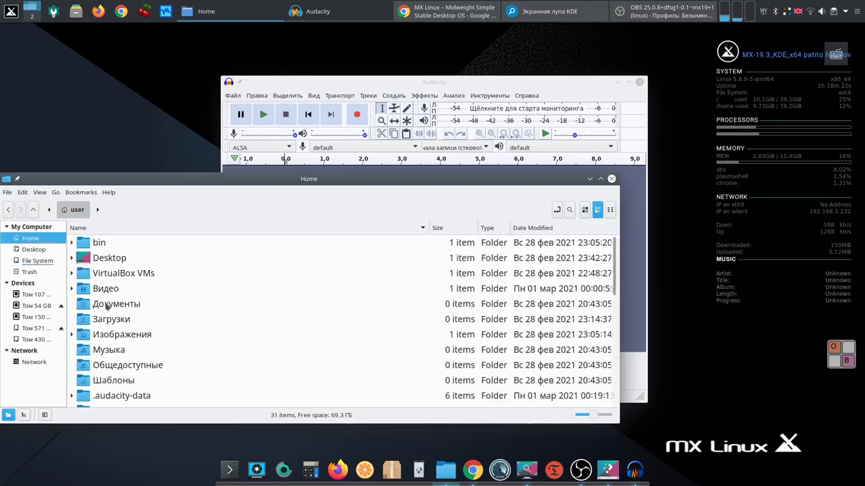
double_click(96, 291)
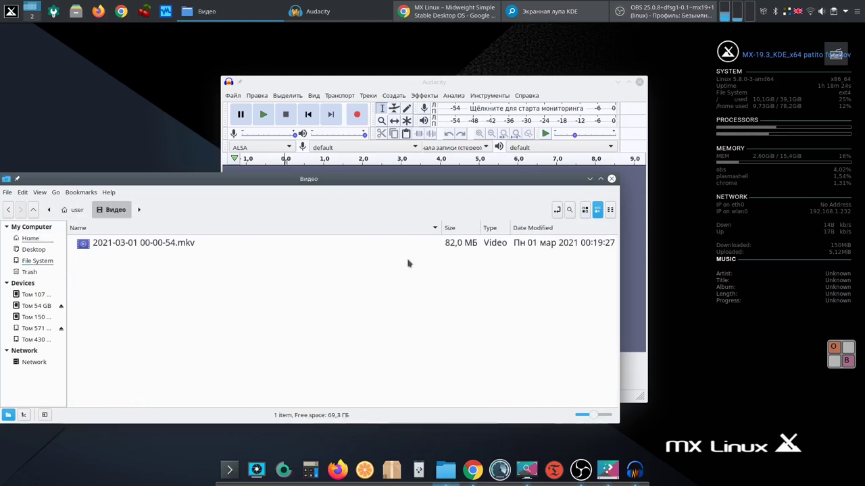
left_click_drag(408, 184, 355, 326)
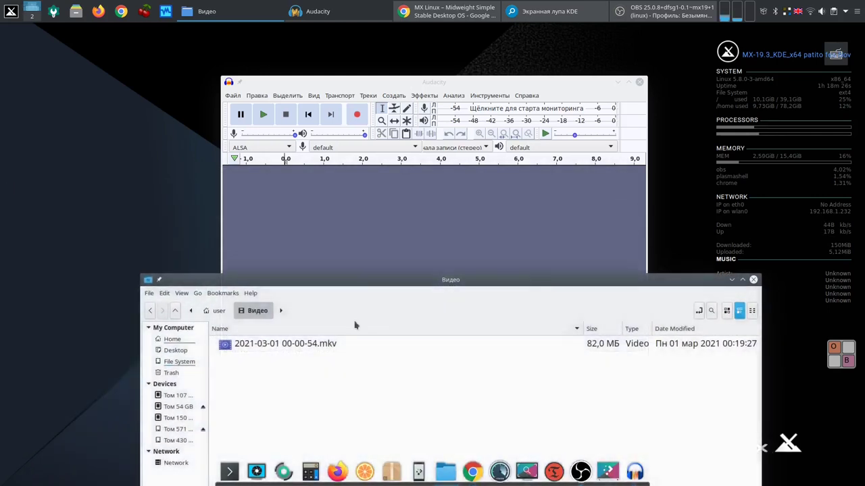
left_click_drag(225, 348, 363, 231)
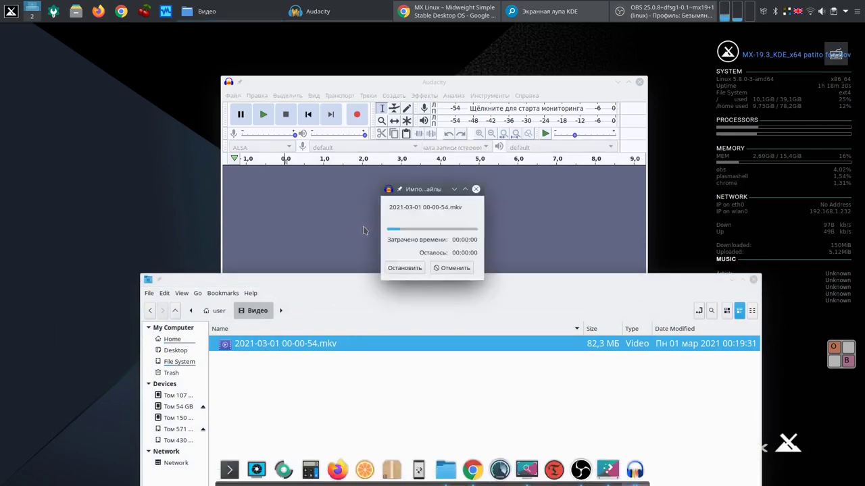
left_click(743, 279)
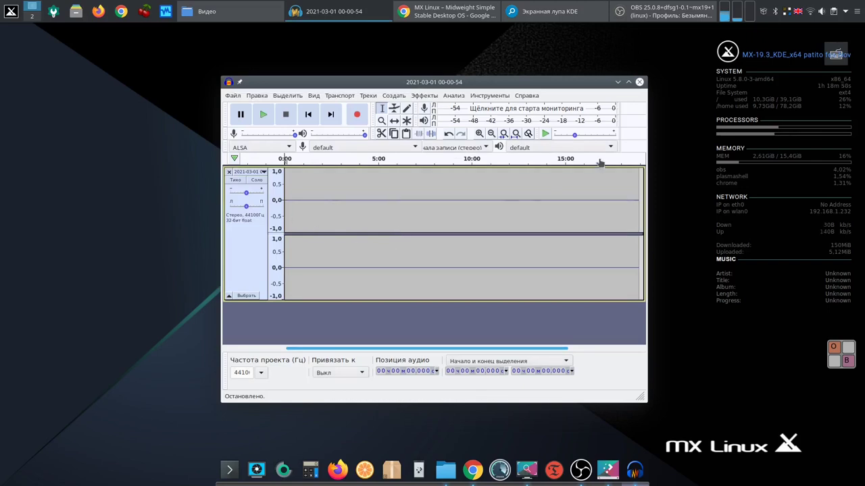
left_click(639, 82)
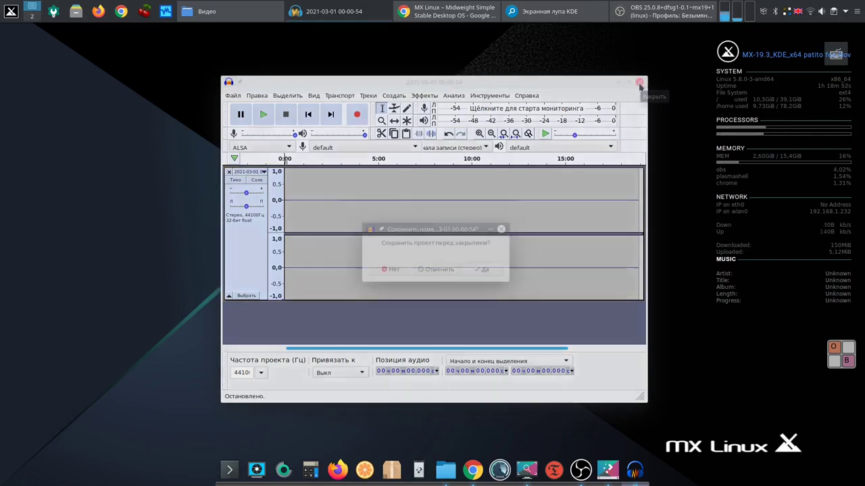
left_click(404, 273)
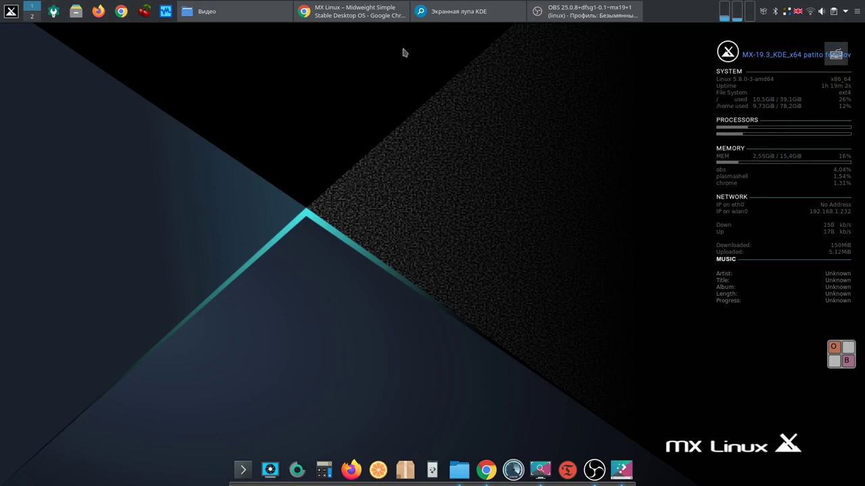
- Switch to Chrome and open the Google Drive storage linked on the linux-romanov.co.uk home page
left_click(361, 8)
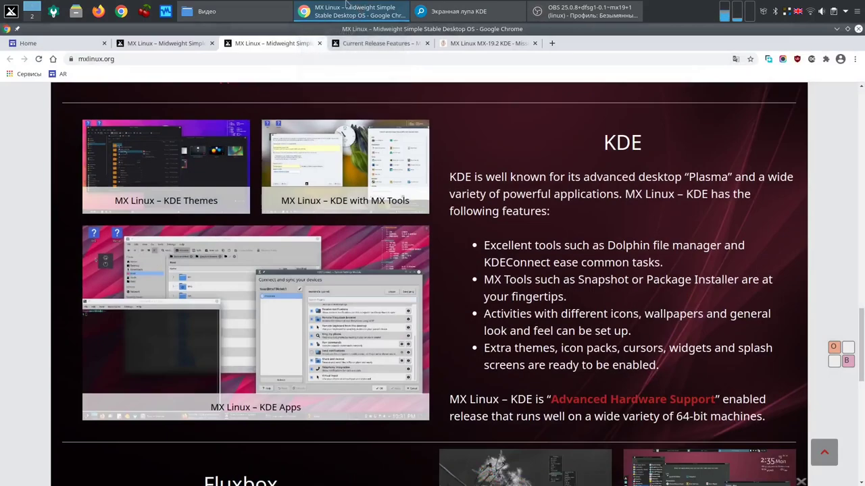
left_click(34, 44)
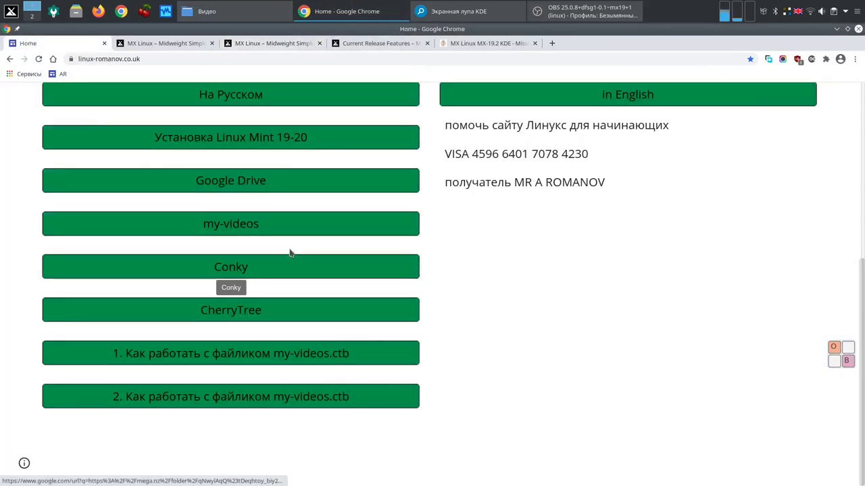
left_click(237, 182)
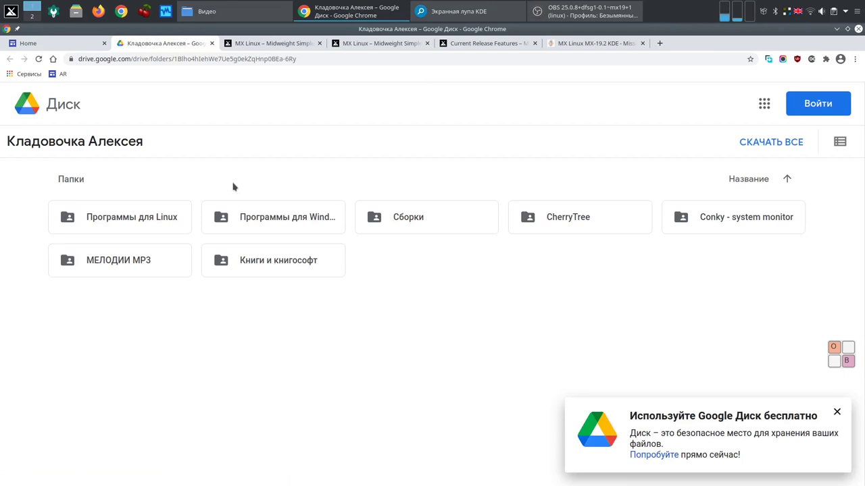
- Look through the Сборки folder in list layout, examine its 2020 MX subfolder, and minimize Chrome
double_click(415, 219)
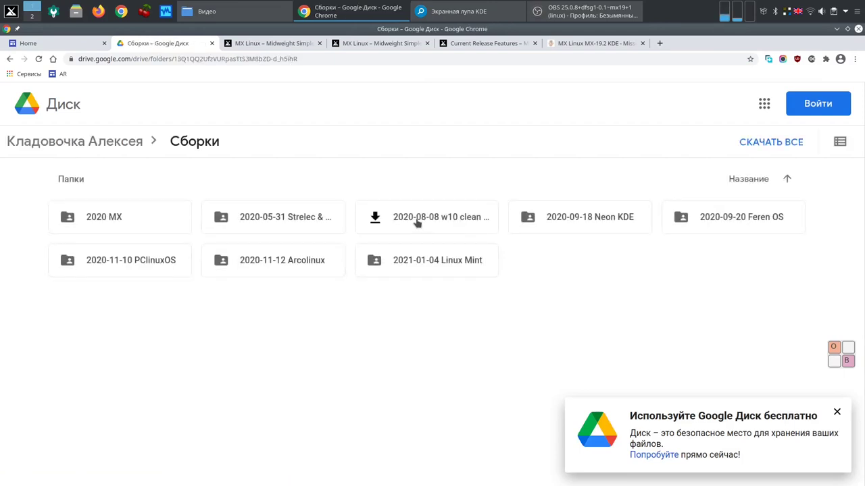
left_click(840, 143)
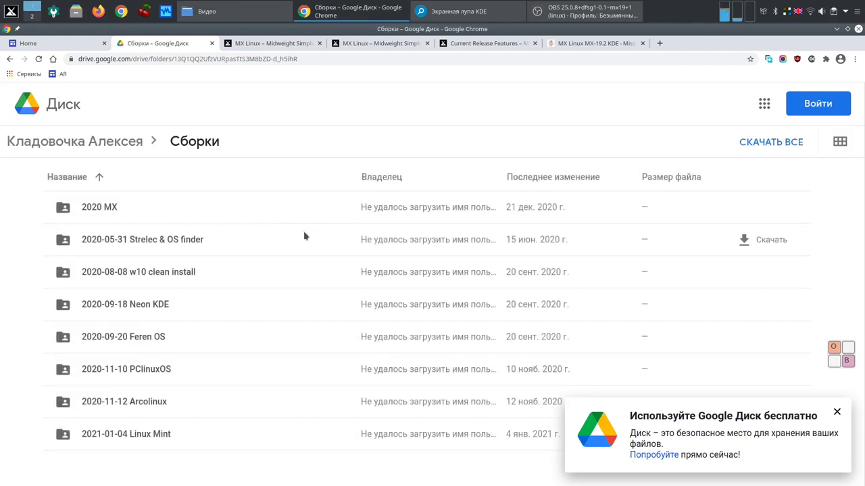
double_click(93, 209)
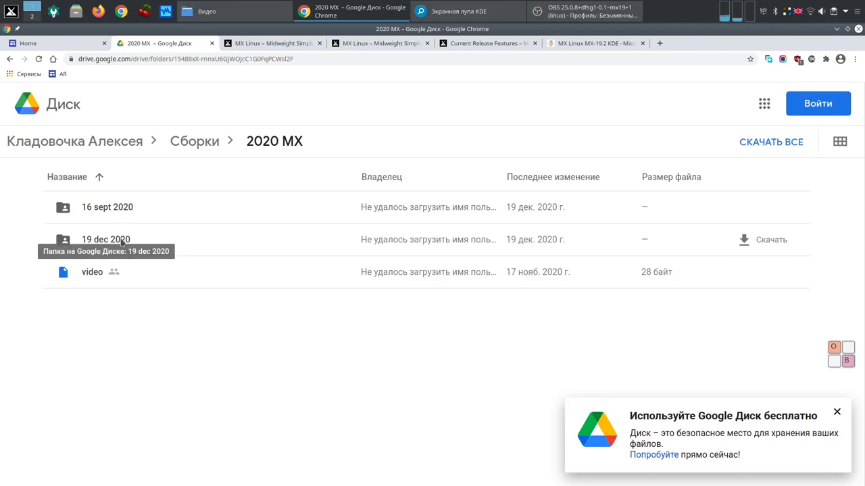
left_click(838, 28)
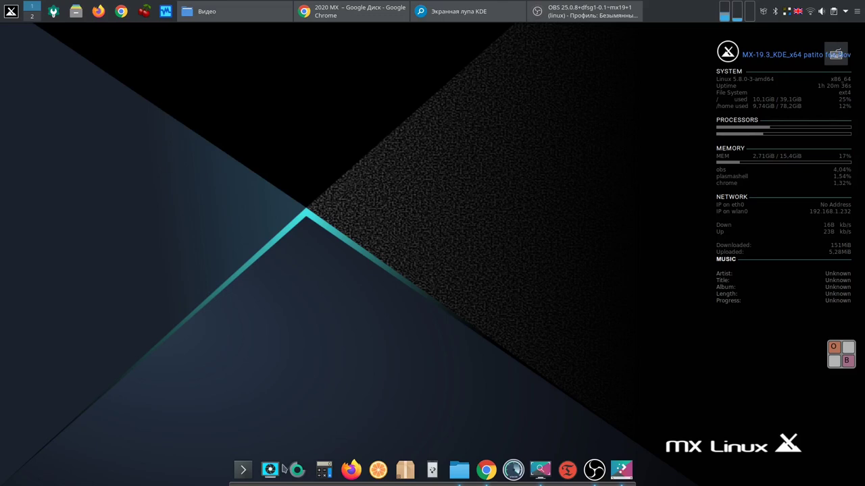
- Launch Timeshift from the dock and authorize it by entering the root password
left_click(571, 475)
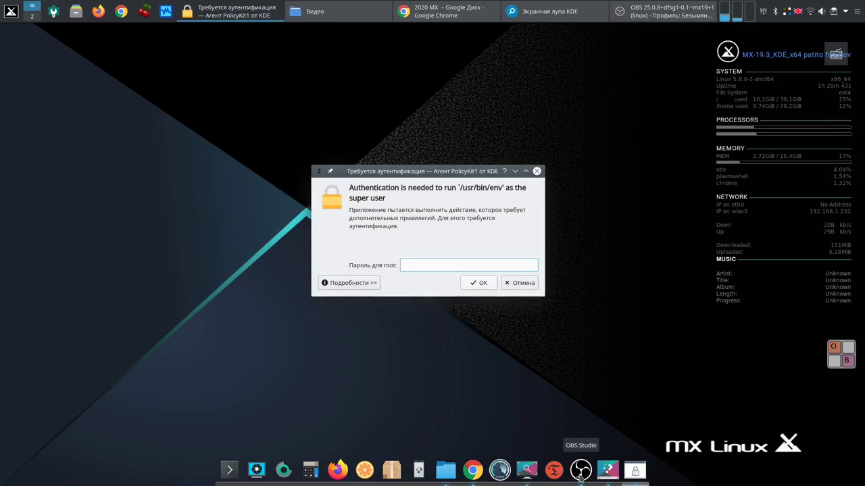
type("*")
left_click(480, 284)
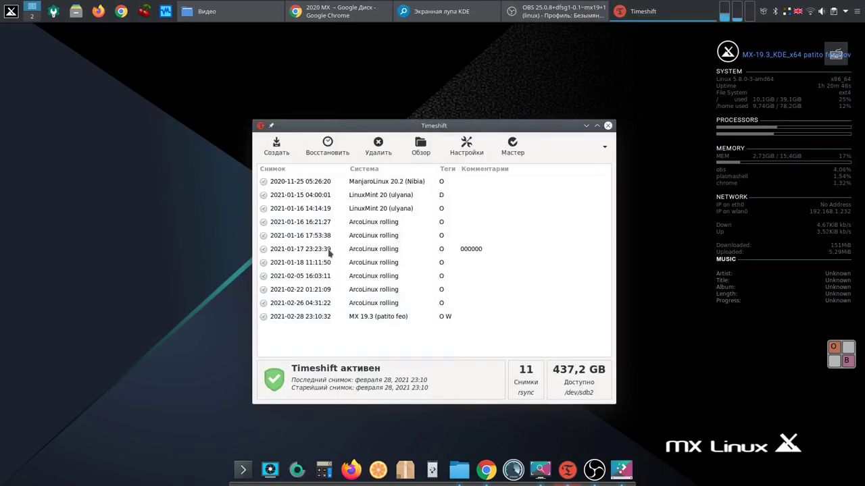
left_click(320, 317)
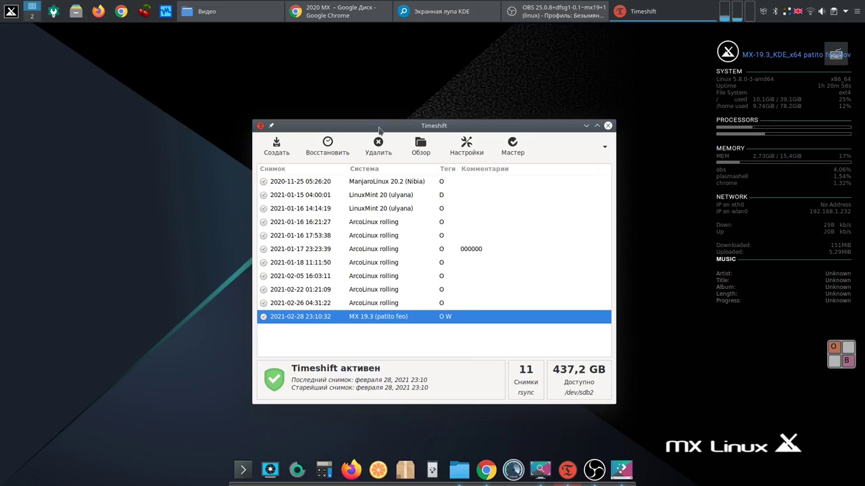
left_click_drag(380, 130, 264, 72)
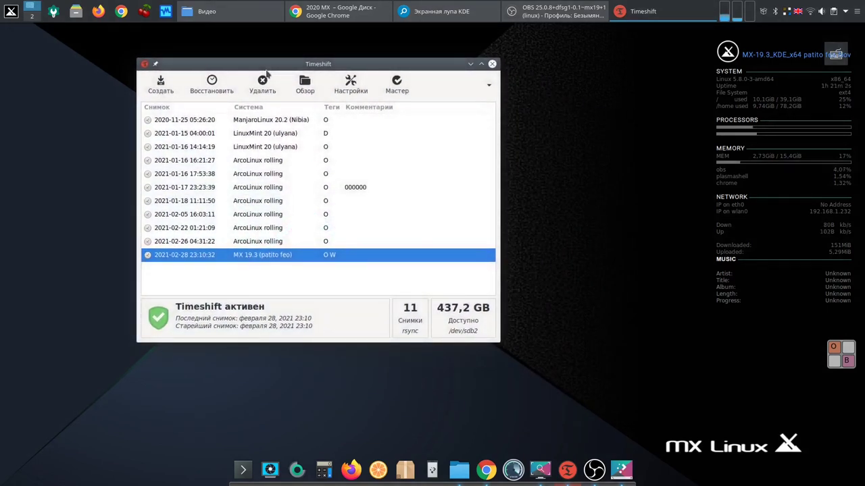
left_click(492, 63)
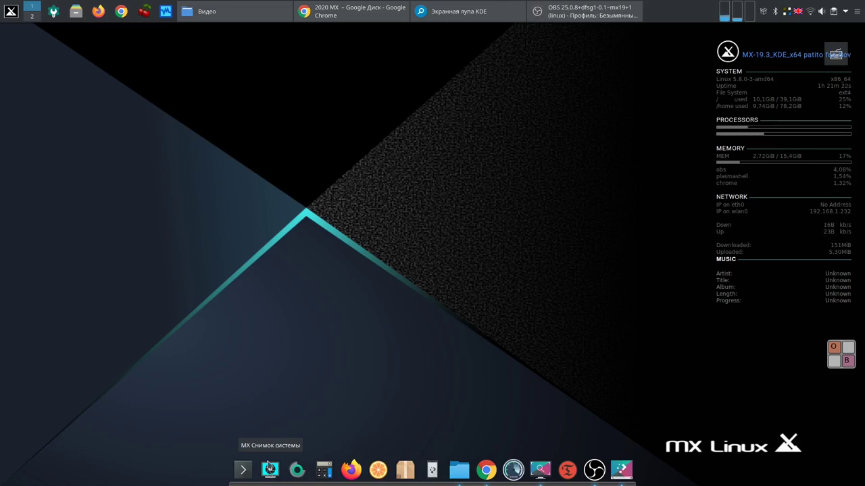
- Open MX Snapshot with the root password, review its disk space, location and name settings, and cancel it
left_click(268, 468)
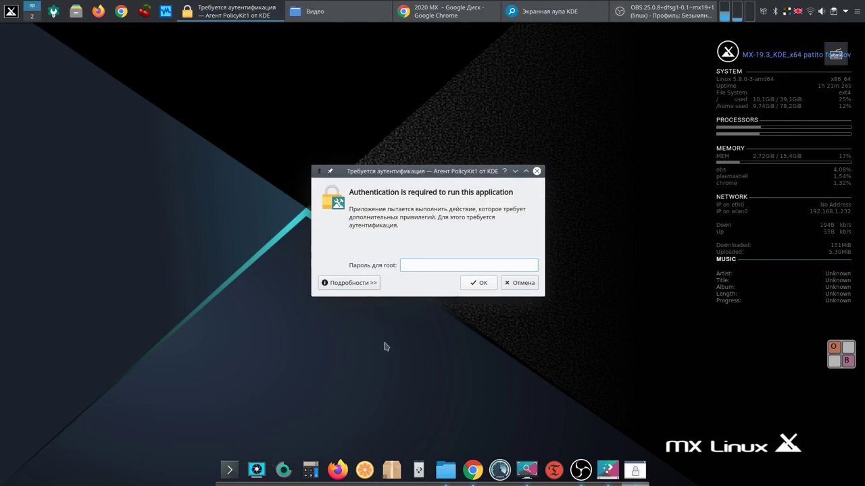
type("•")
left_click(485, 284)
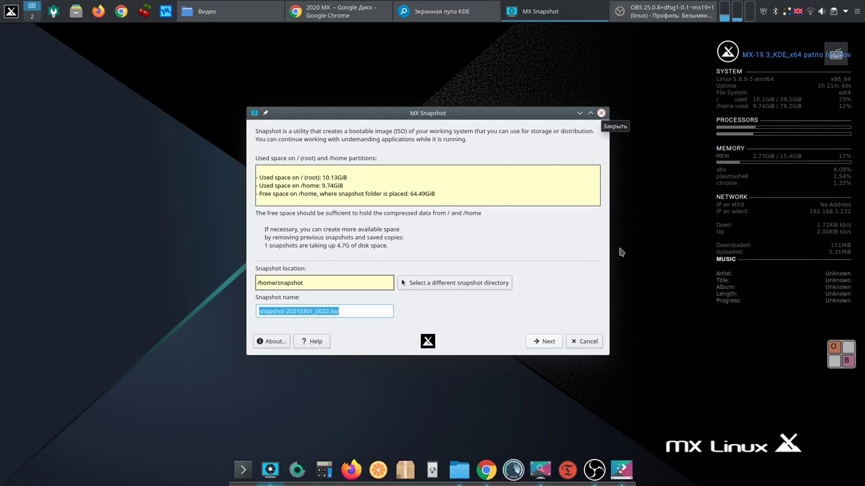
left_click(591, 346)
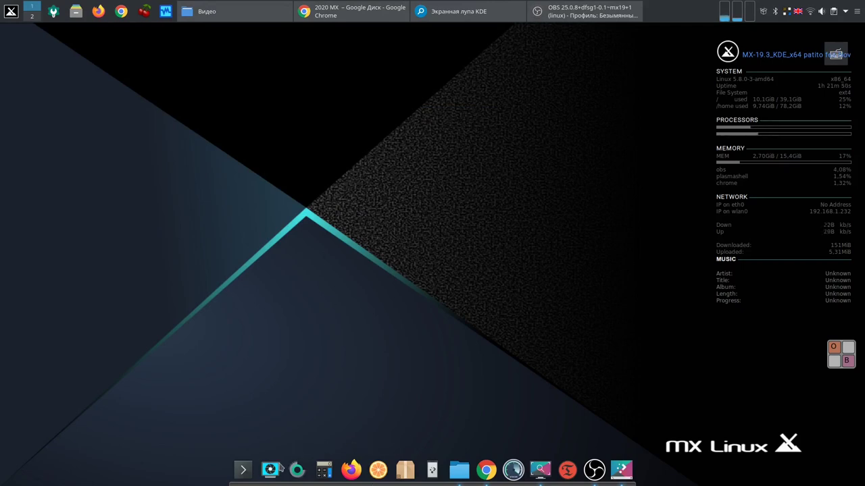
- Reopen MX Snapshot with the root password, view the snapshot directory chooser, and cancel the directory selection
left_click(269, 471)
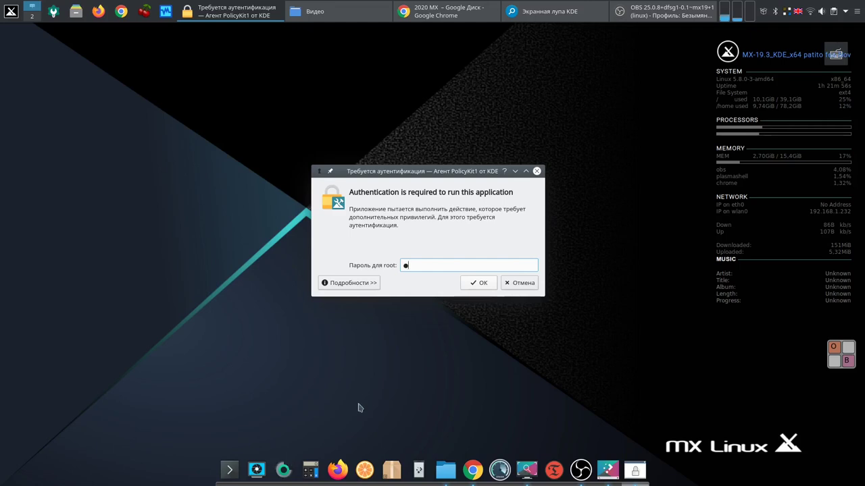
left_click(489, 285)
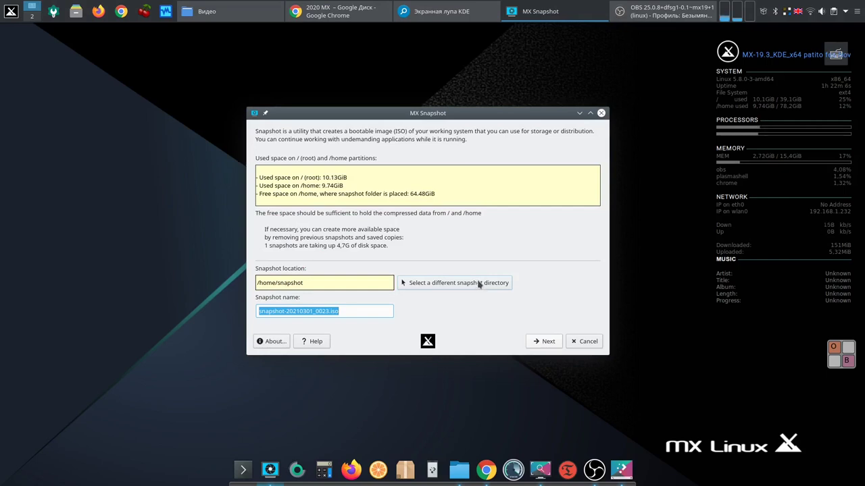
left_click(479, 284)
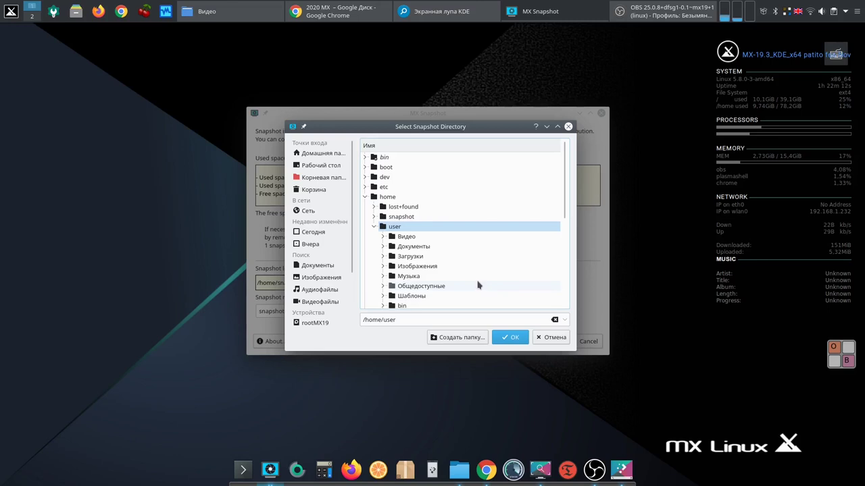
left_click(555, 338)
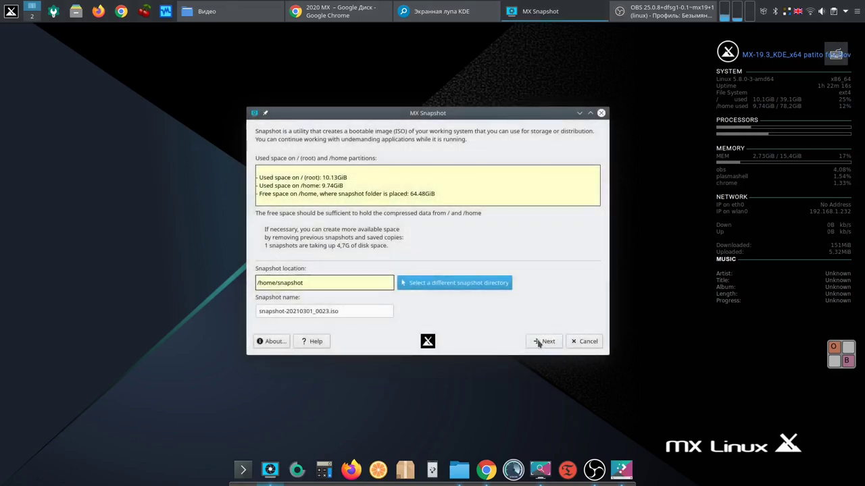
- Continue to MX Snapshot's settings page and arrange it side by side with the KDE screen magnifier
left_click(546, 342)
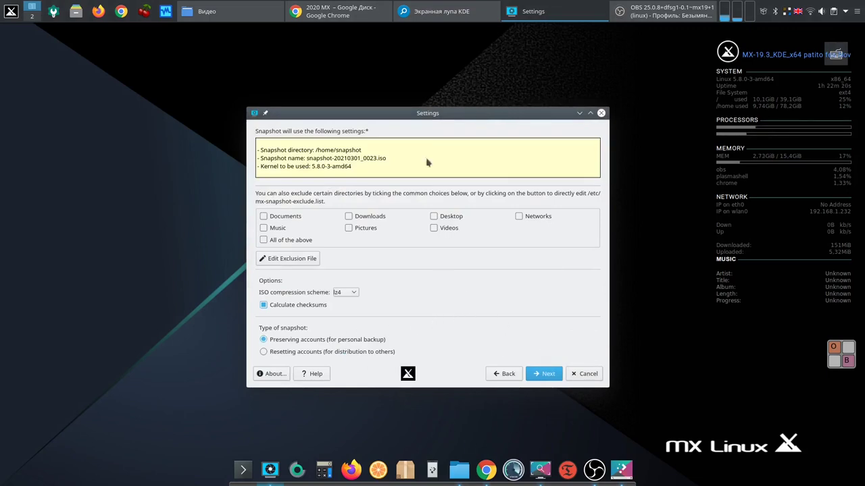
left_click_drag(290, 107, 103, 74)
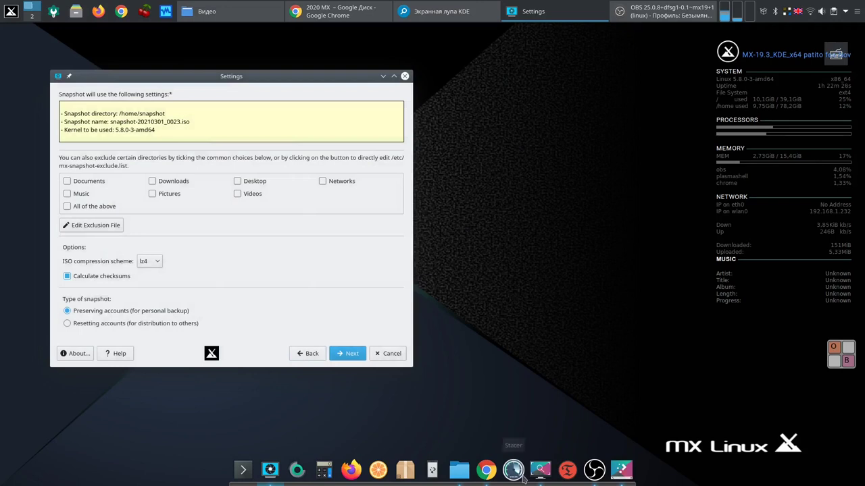
left_click(538, 470)
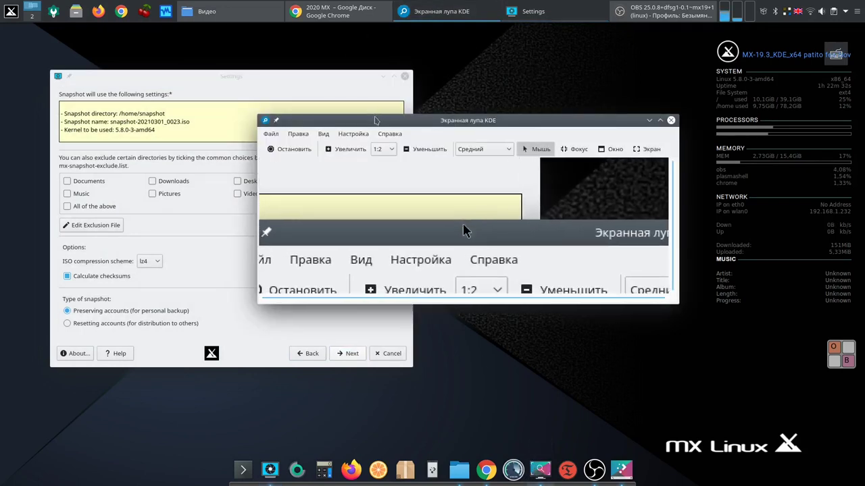
left_click_drag(379, 114, 539, 102)
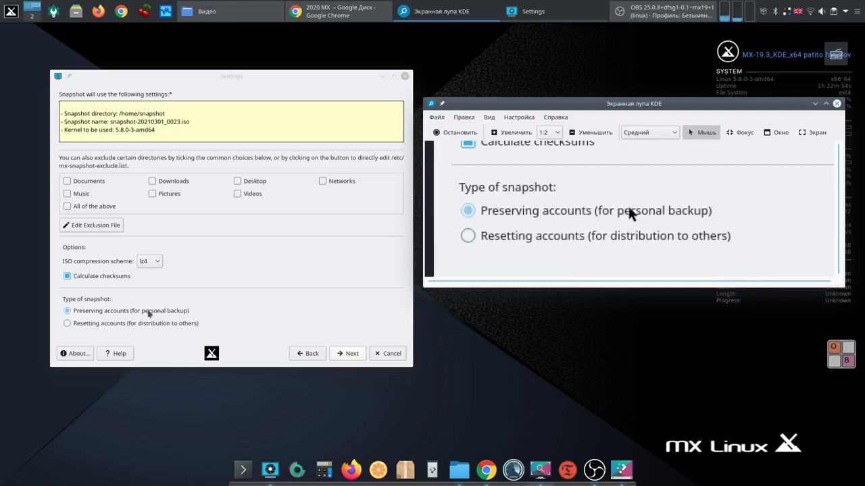
- Switch the snapshot type to Resetting accounts and back to Preserving accounts, and exclude all the listed common directories
left_click(68, 327)
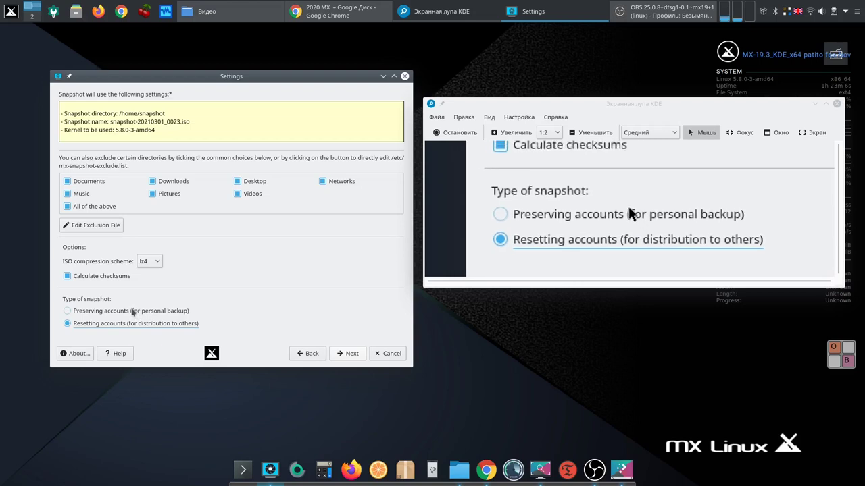
left_click(68, 312)
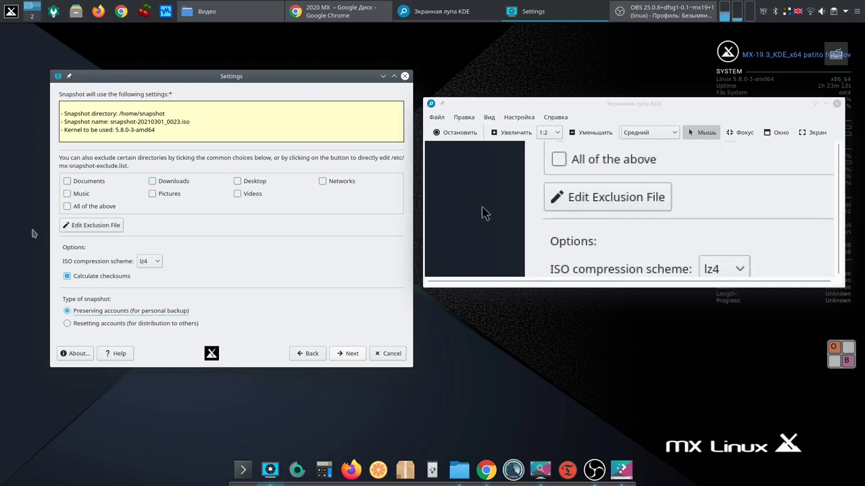
left_click(68, 209)
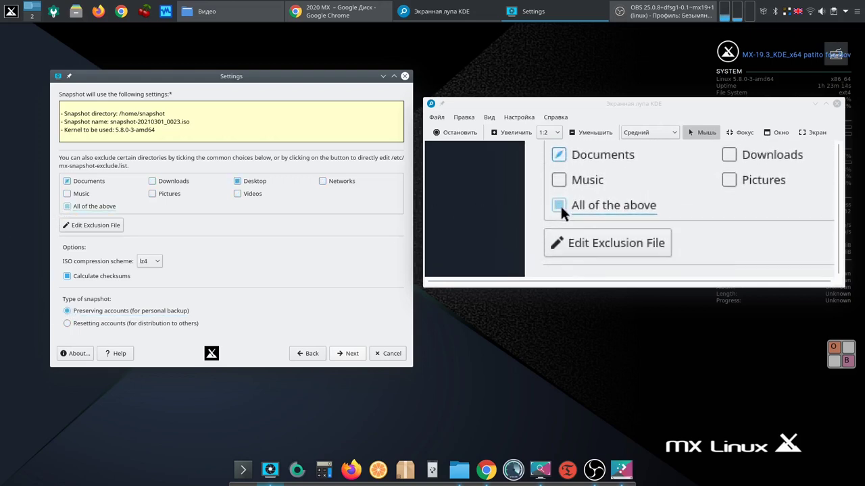
left_click(68, 209)
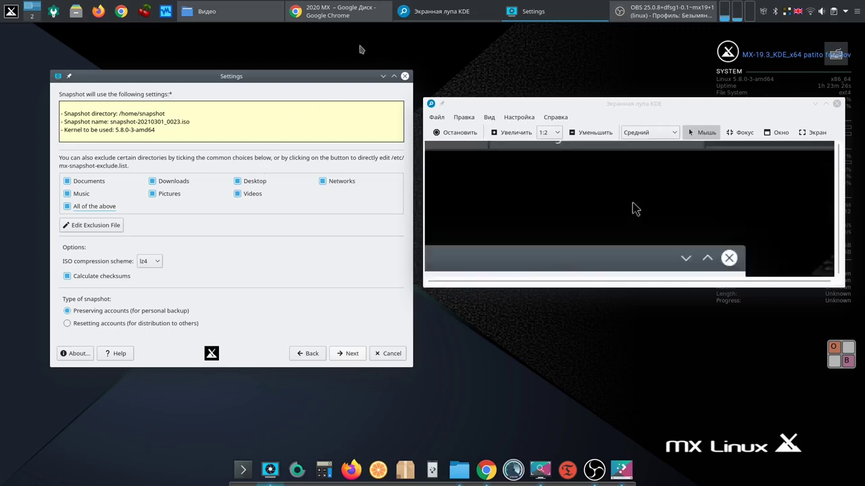
mouse_move(342, 18)
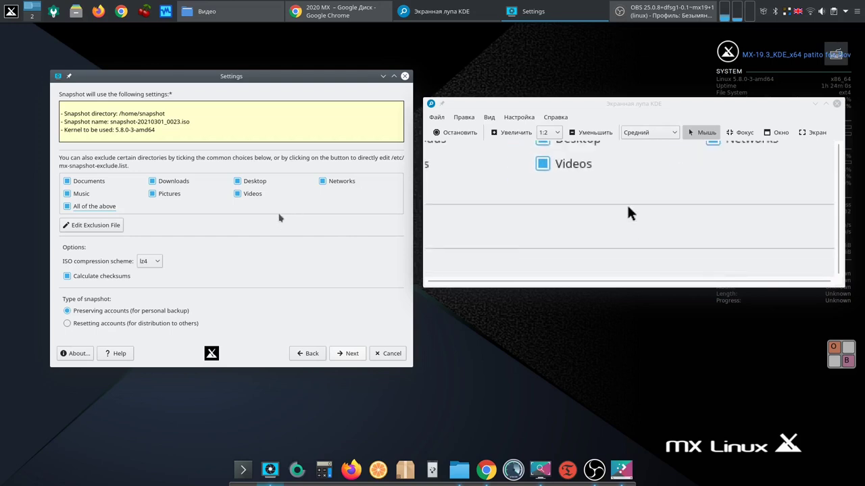
left_click(247, 184)
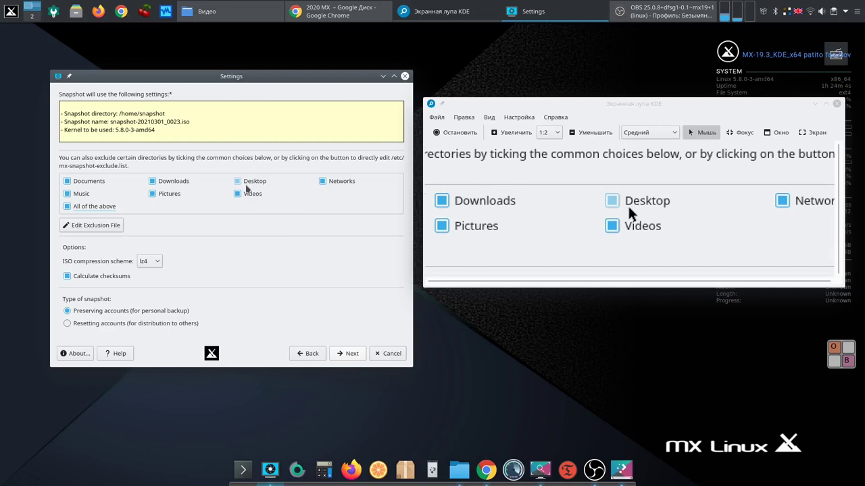
left_click(246, 188)
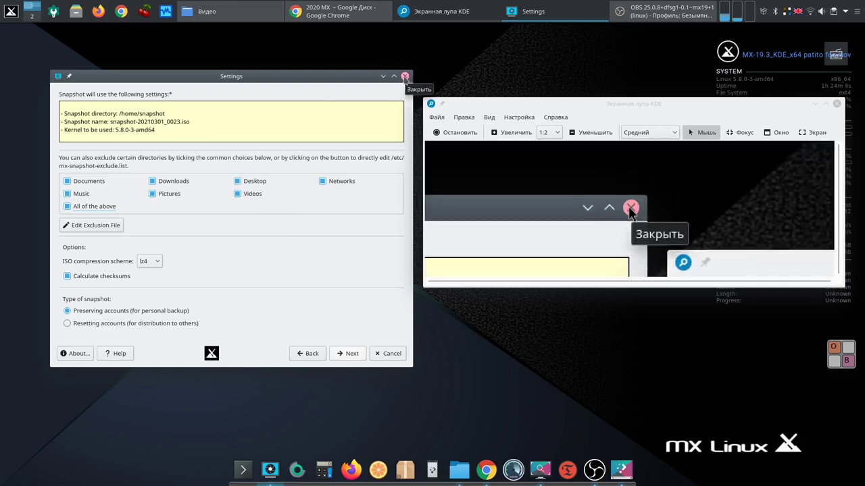
- Close the MX Snapshot settings and the KDE screen magnifier, and switch to the OBS window
left_click(404, 76)
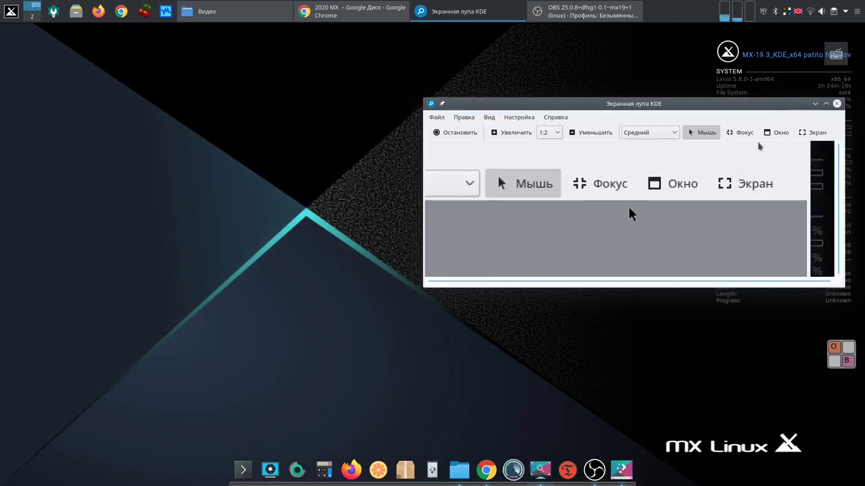
left_click(836, 104)
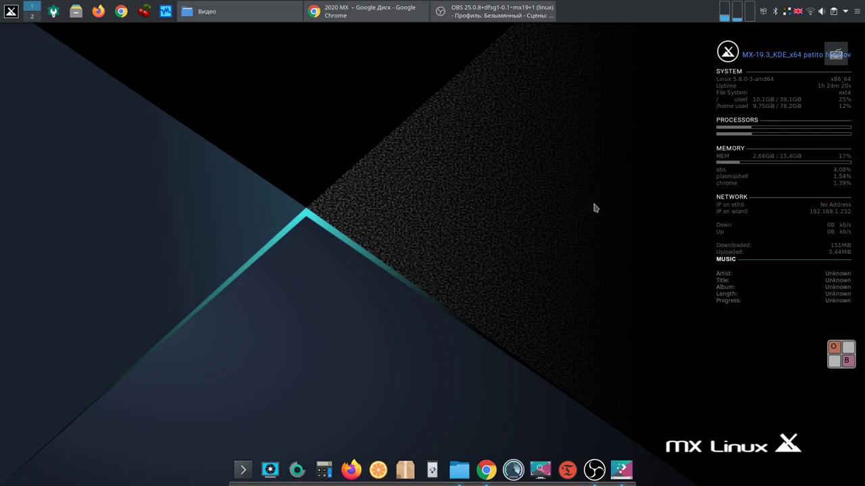
left_click(594, 472)
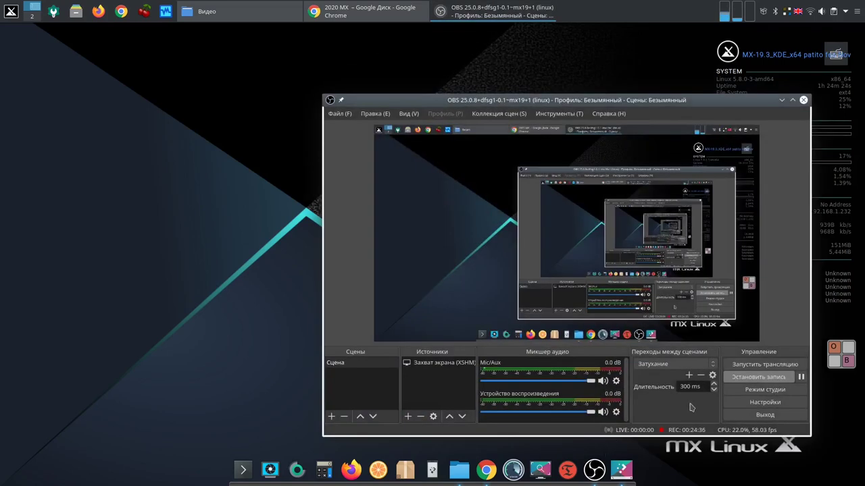